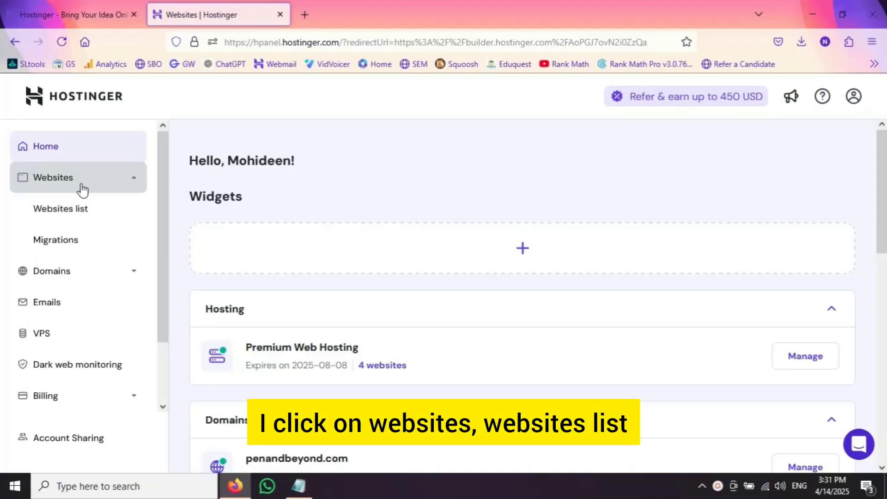
Step: Open the tamilnadushopping.in site from the websites list for editing
left_click(76, 210)
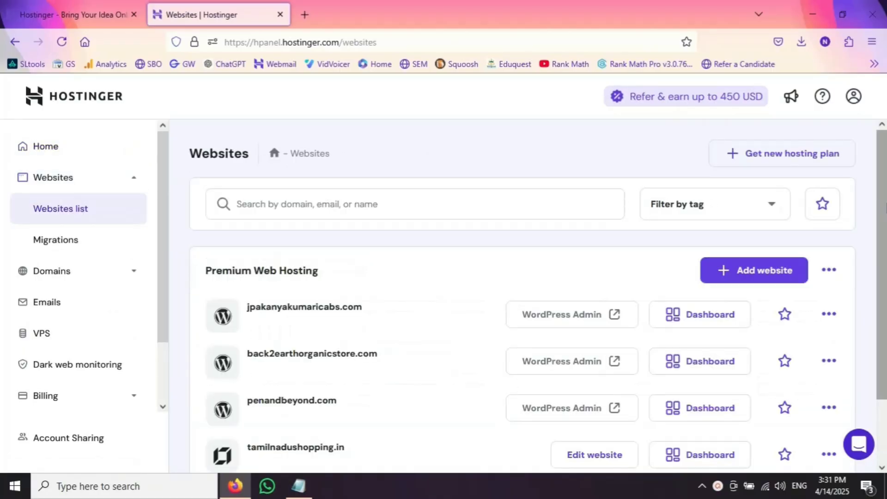
scroll(252, 409, "down", 3)
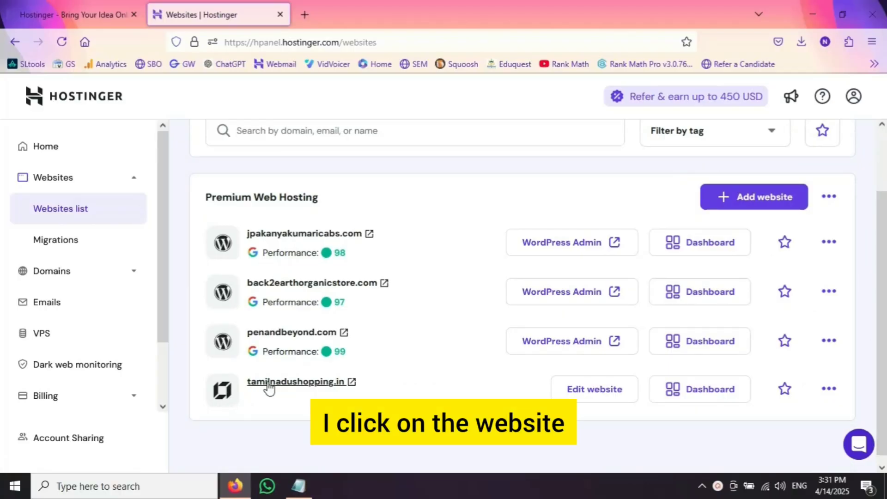
left_click(588, 392)
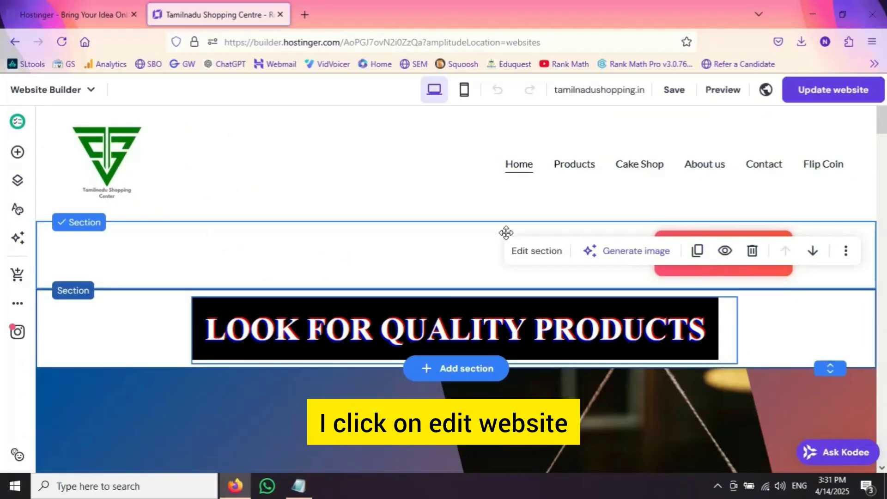
Step: Look over the home page and switch the editor to the Flip Coin page
scroll(471, 311, "down", 15)
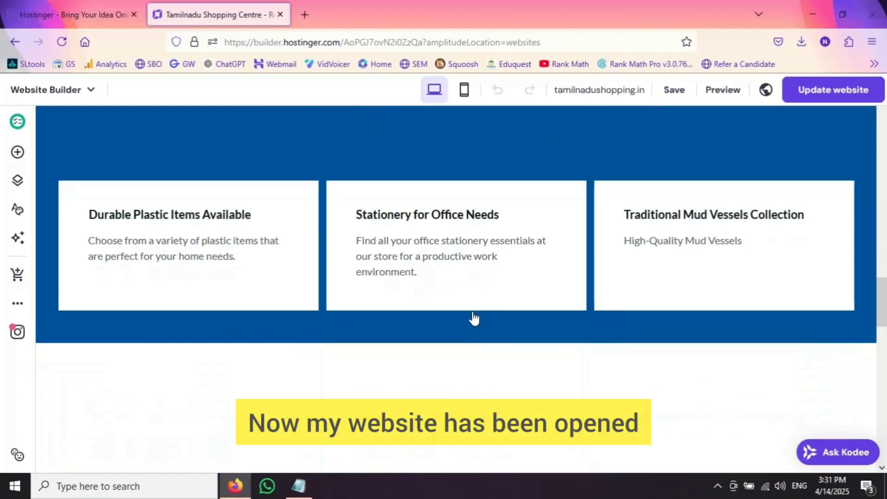
scroll(472, 312, "up", 15)
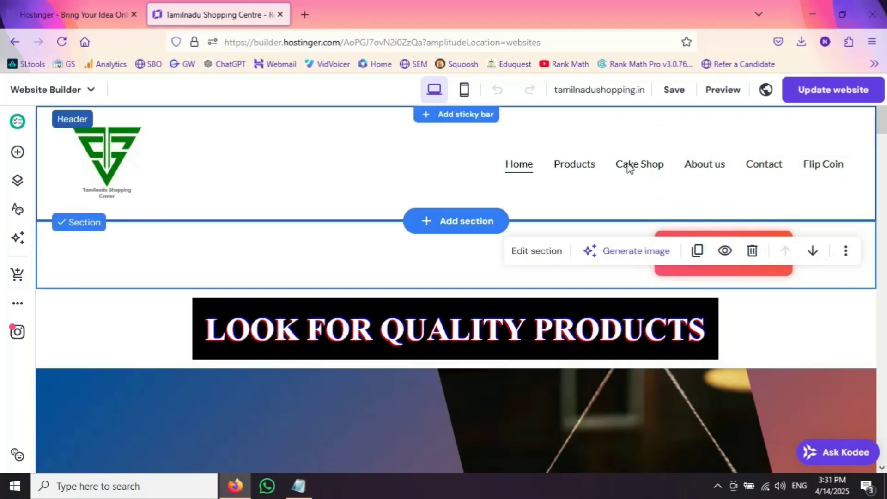
left_click(824, 167)
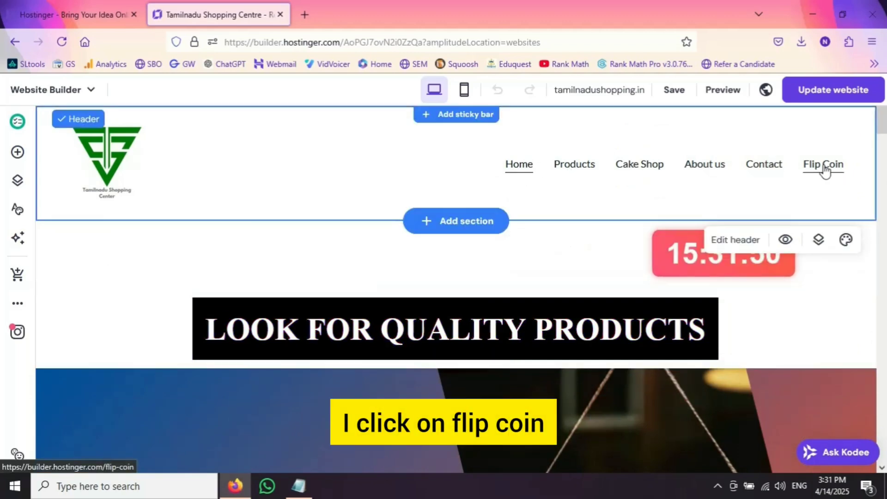
left_click(824, 168)
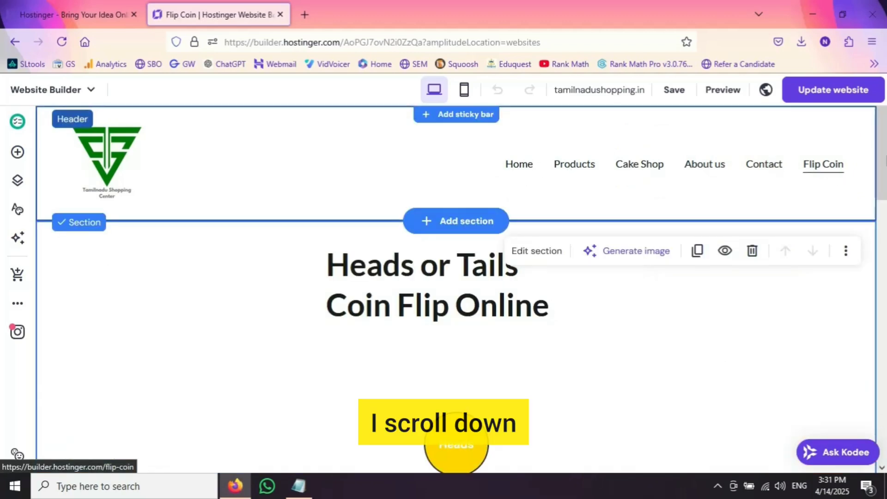
Step: Add a blank section at the end of the Flip Coin page, directly above the footer
scroll(456, 290, "down", 10)
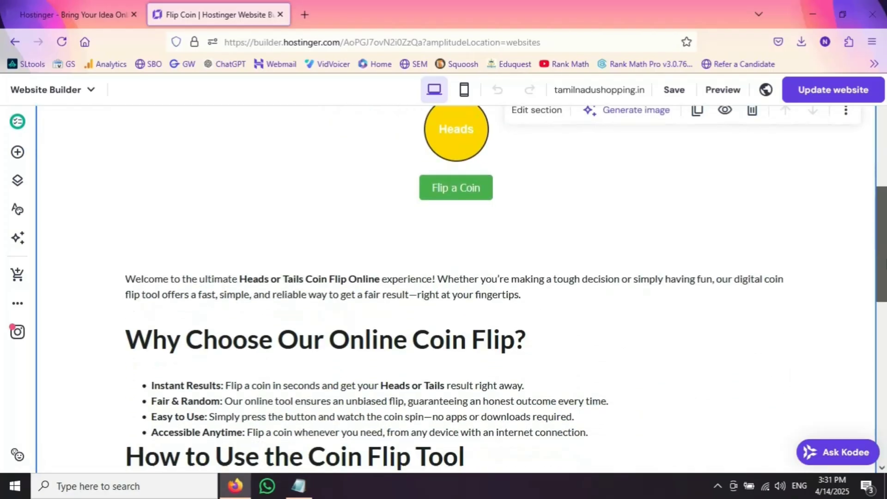
scroll(453, 281, "down", 6)
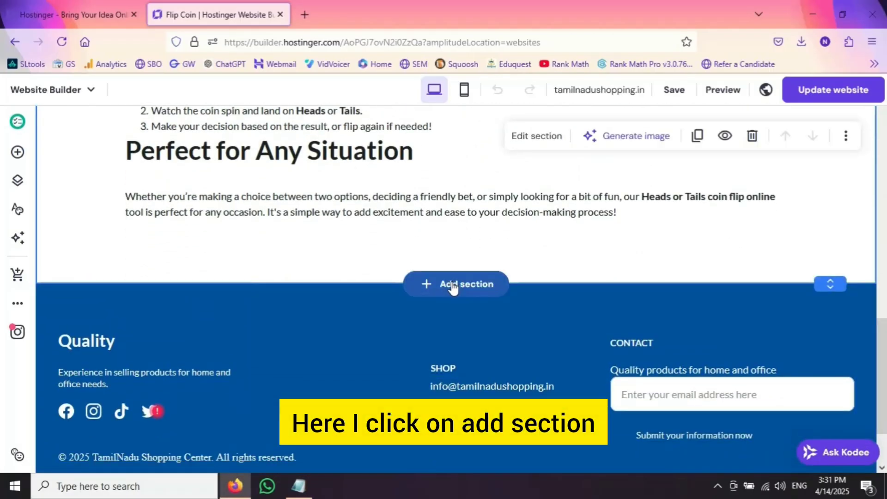
left_click(452, 285)
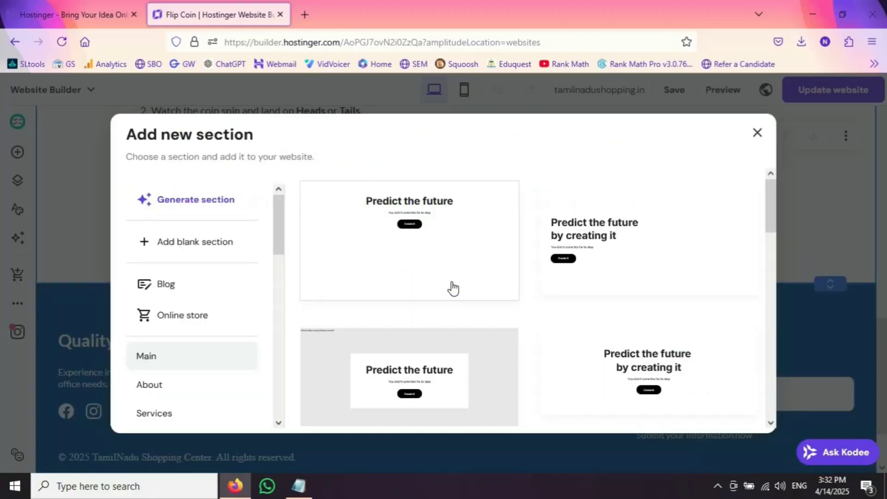
left_click(192, 246)
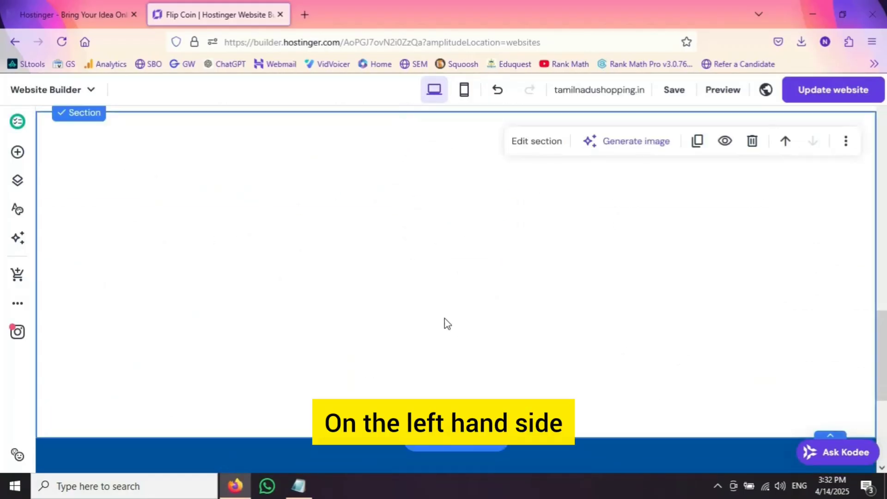
Step: Place an Embed code element in the new blank section and move it toward the section's upper middle
left_click(19, 156)
left_click_drag(278, 194, 309, 368)
left_click_drag(78, 406, 484, 274)
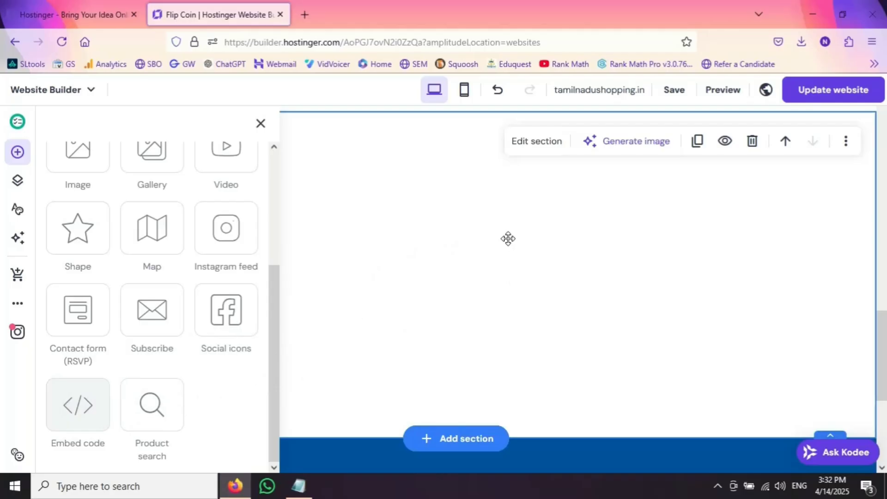
left_click(261, 123)
scroll(411, 253, "down", 3)
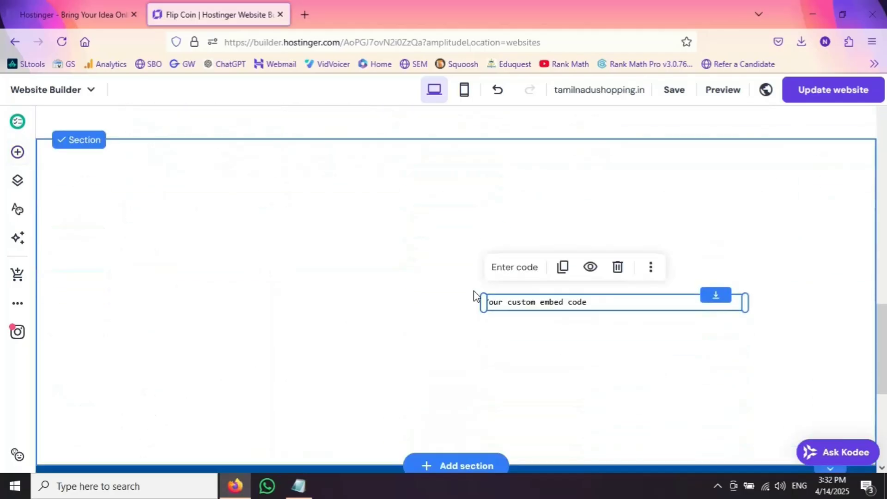
left_click_drag(539, 295, 516, 232)
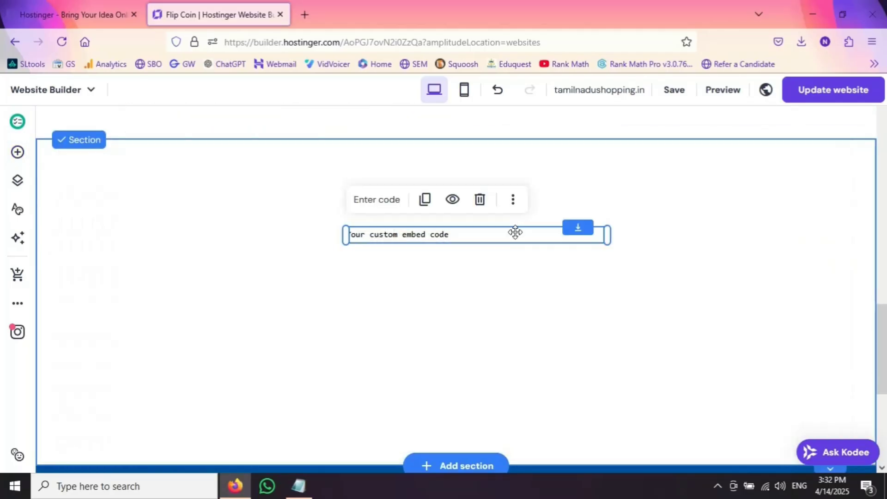
Step: Open the embed element's code for editing and delete the default placeholder code
left_click(376, 202)
left_click(694, 201)
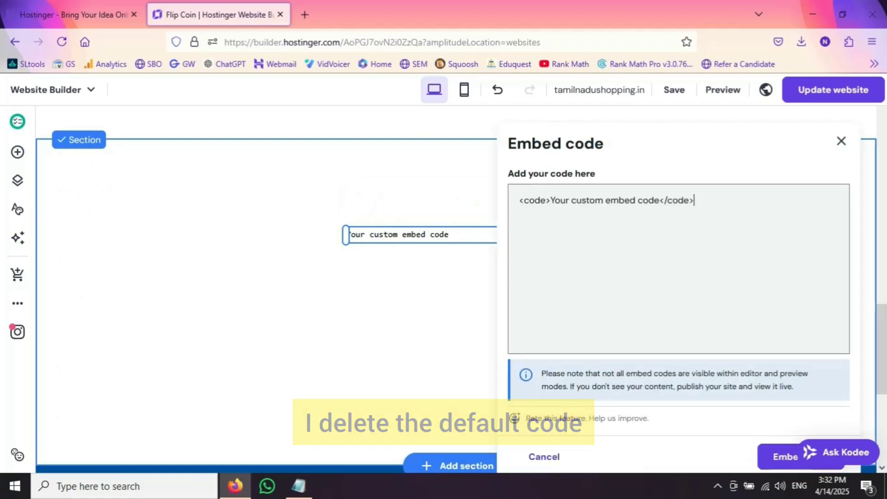
left_click_drag(695, 201, 508, 210)
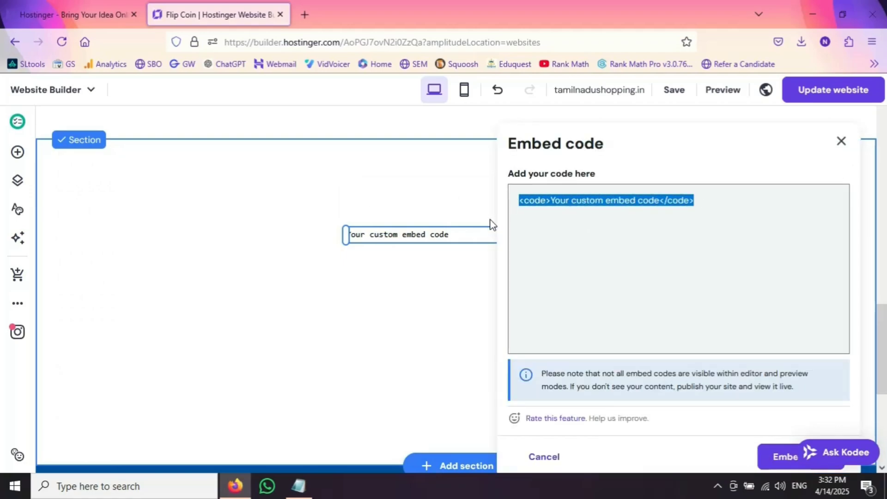
key("BackSpace")
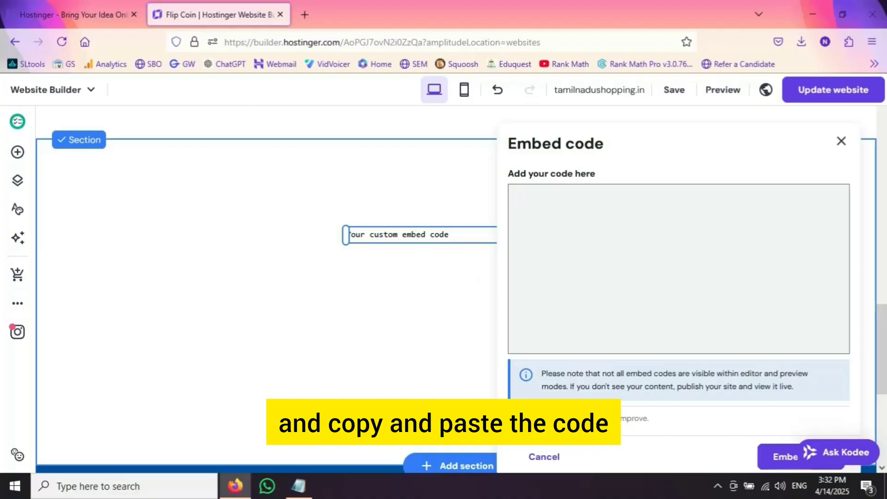
Step: Copy the entire quiz code from the Notepad file, paste it into the embed code field in Firefox and embed it
left_click(300, 487)
key("ctrl+a")
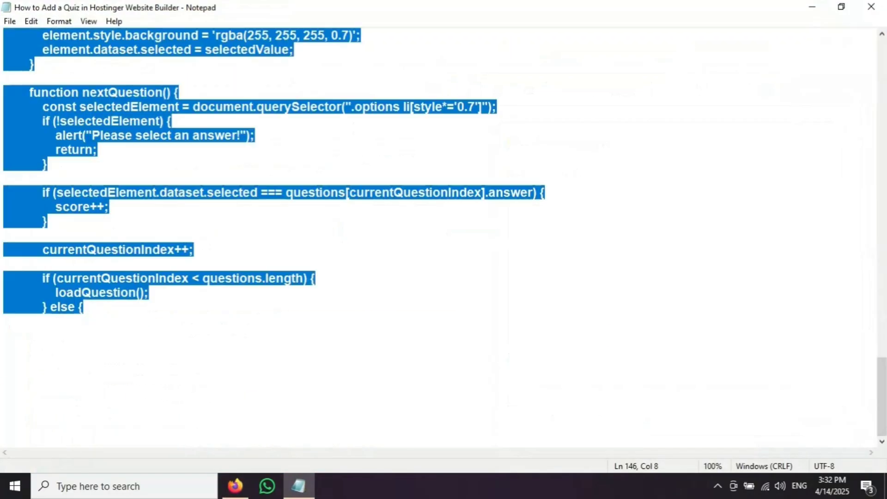
key("ctrl+c")
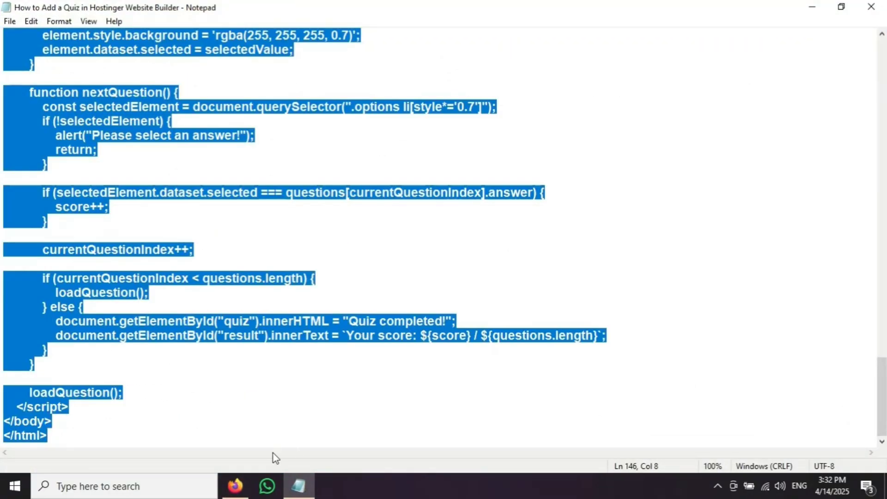
left_click(240, 492)
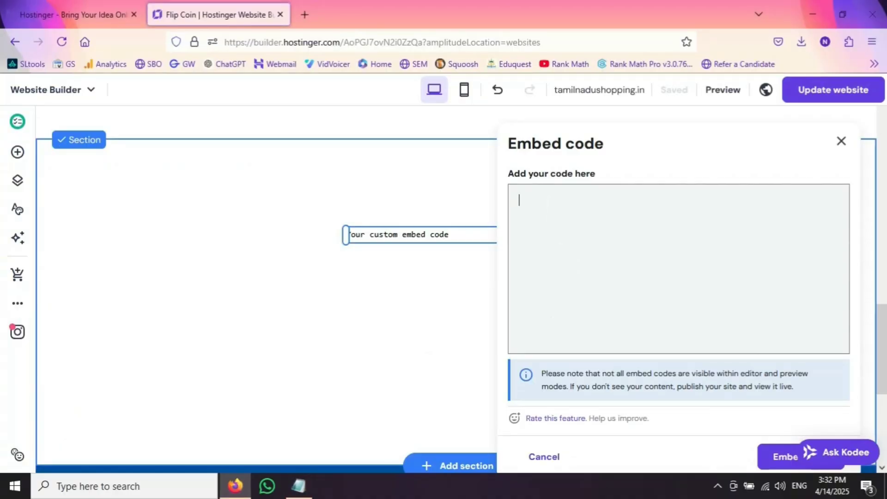
key("ctrl+v")
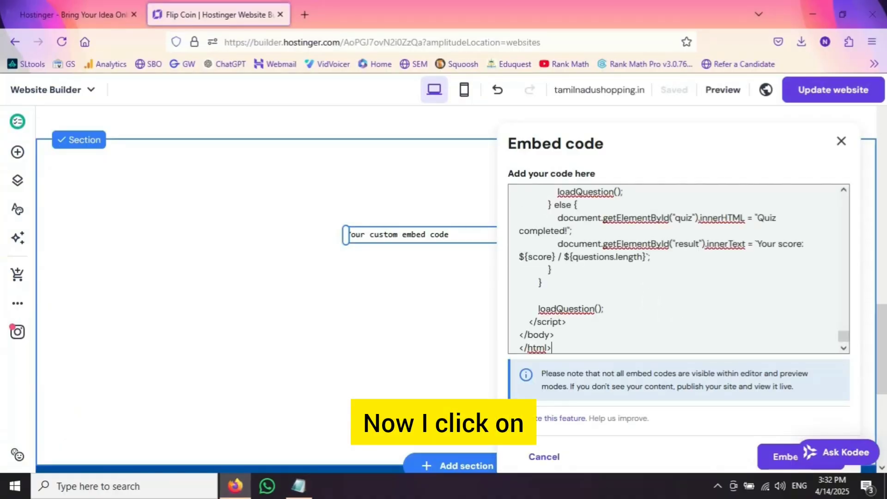
left_click(778, 457)
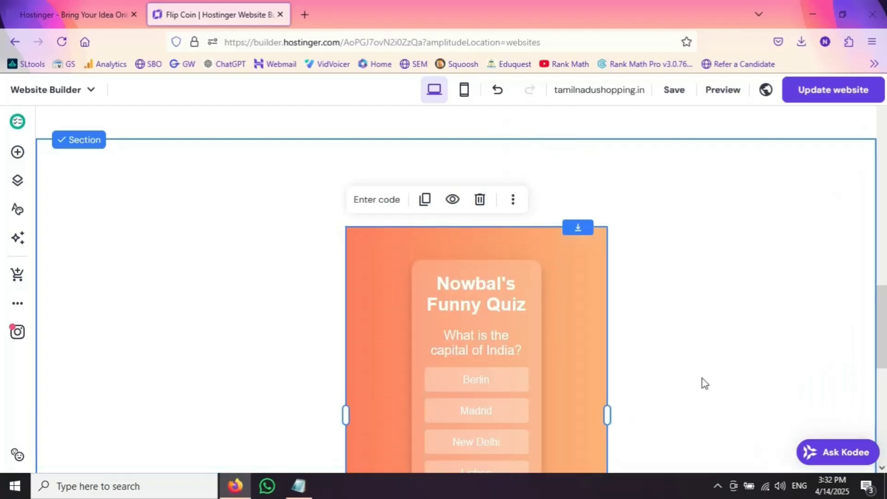
Step: Move the embedded quiz to the top of its section and widen it on both sides to the full content width
scroll(503, 286, "down", 3)
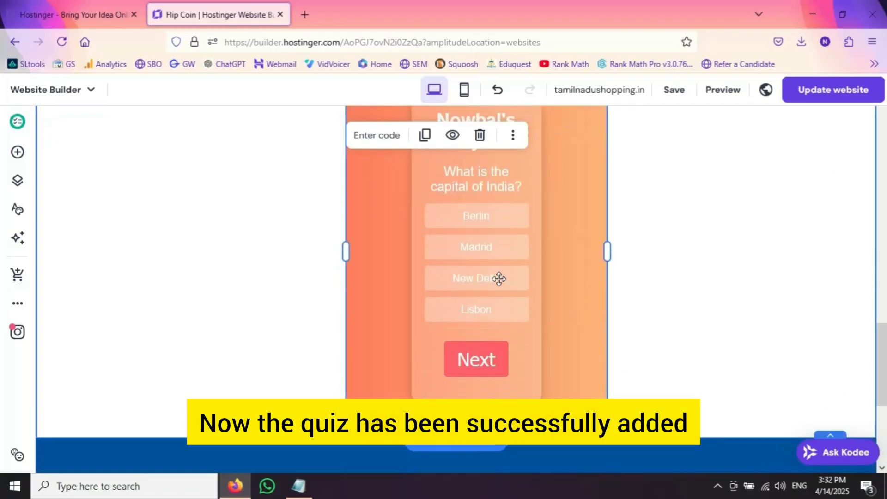
scroll(499, 279, "up", 1)
scroll(499, 278, "up", 1)
left_click_drag(473, 249, 467, 164)
left_click_drag(402, 228, 164, 331)
left_click_drag(600, 309, 855, 308)
left_click(556, 295)
Step: Reduce the quiz section's height so it ends right at the bottom edge of the embedded quiz
scroll(550, 263, "down", 5)
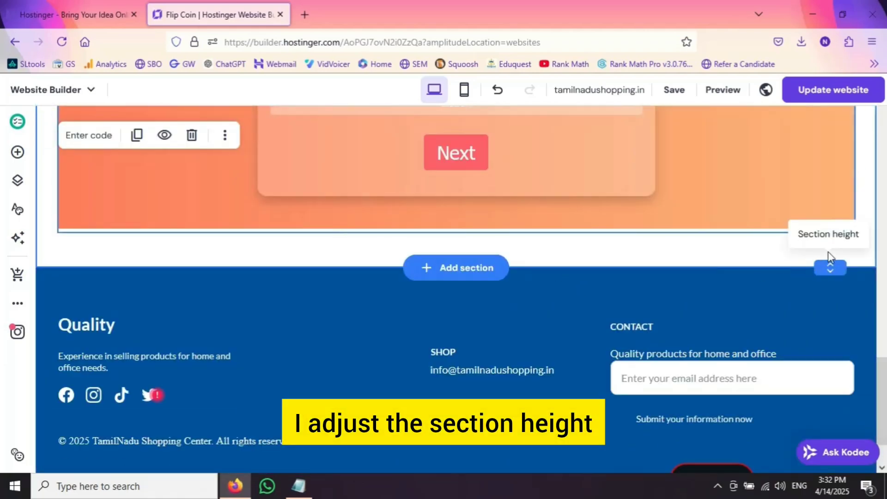
left_click_drag(829, 266, 829, 230)
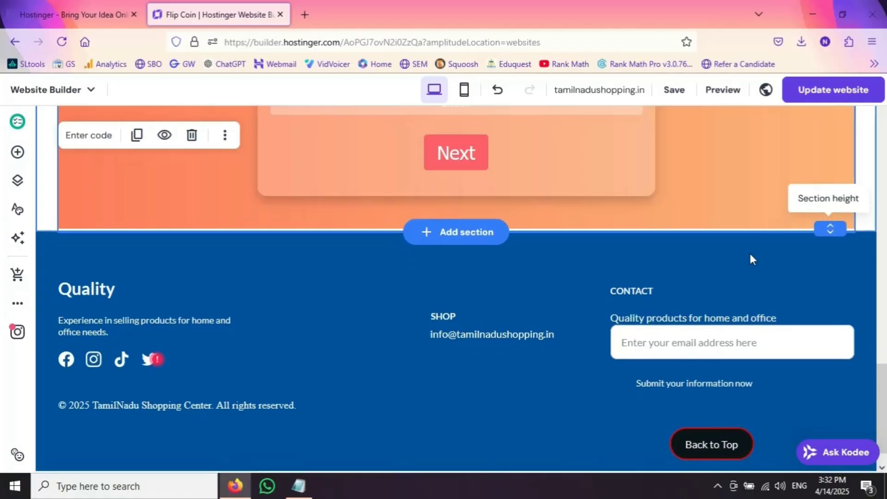
scroll(752, 260, "up", 6)
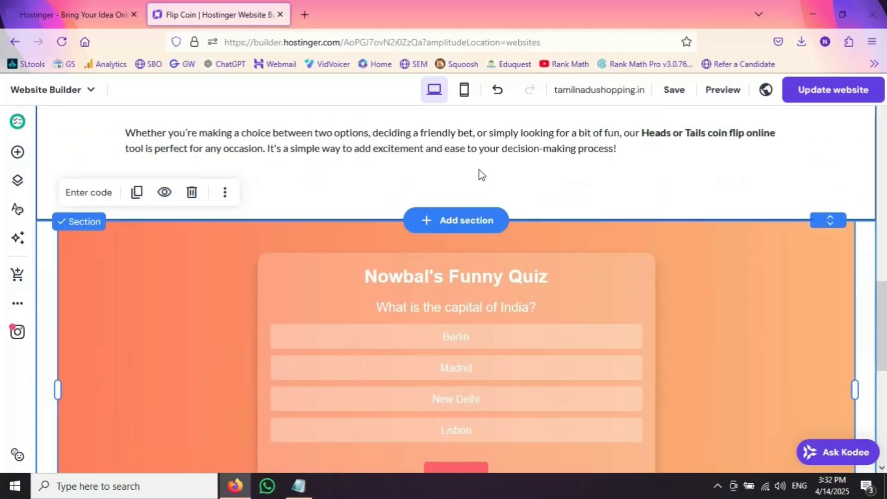
scroll(481, 322, "down", 2)
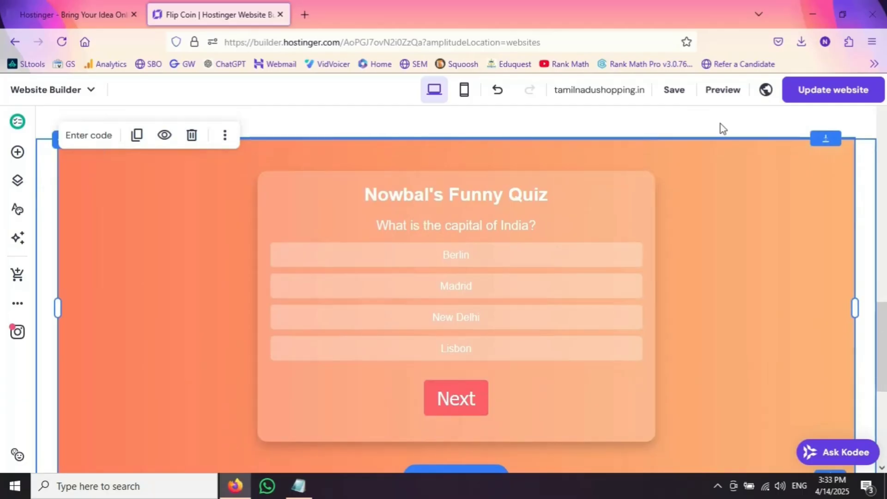
Step: Preview the Flip Coin page in desktop view and check the quiz section above the footer
left_click(720, 93)
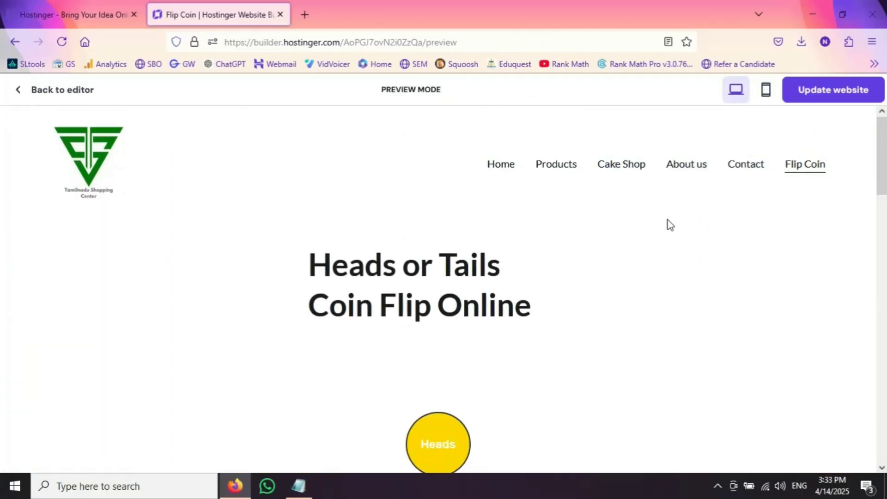
scroll(669, 225, "down", 10)
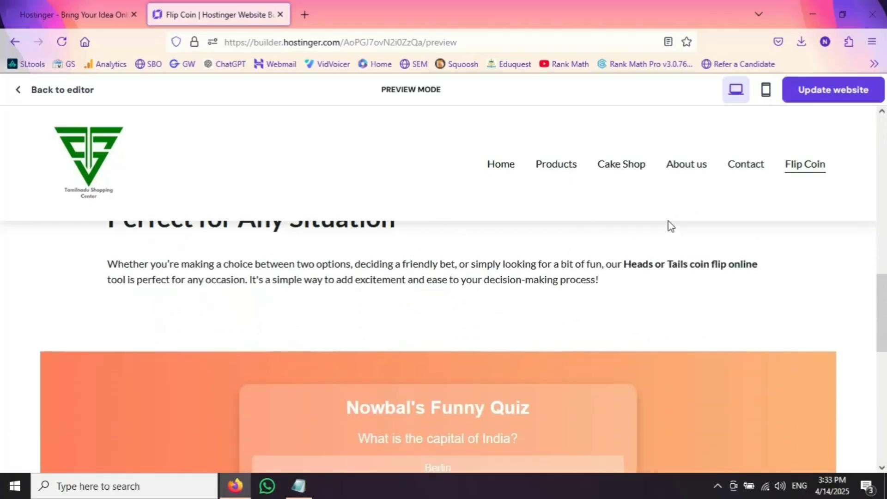
scroll(463, 373, "down", 7)
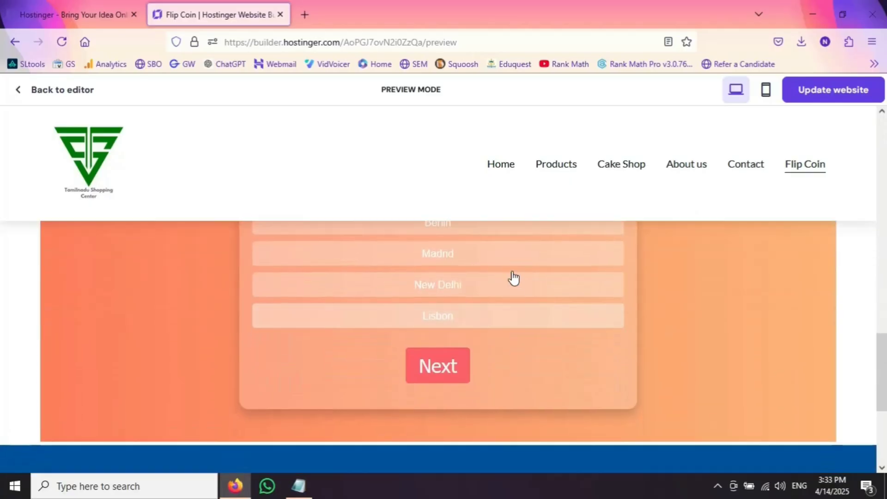
scroll(489, 378, "down", 2)
scroll(506, 326, "up", 10)
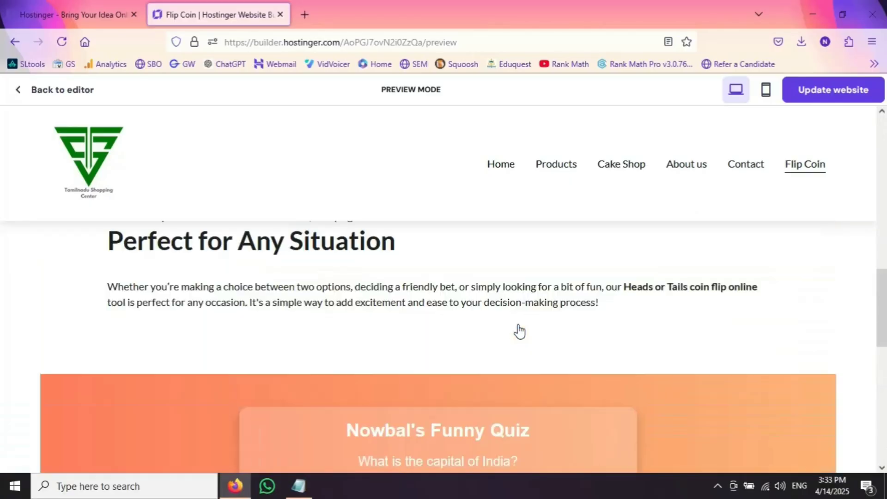
Step: Switch the preview to the mobile version and check how the quiz section looks there
left_click(766, 91)
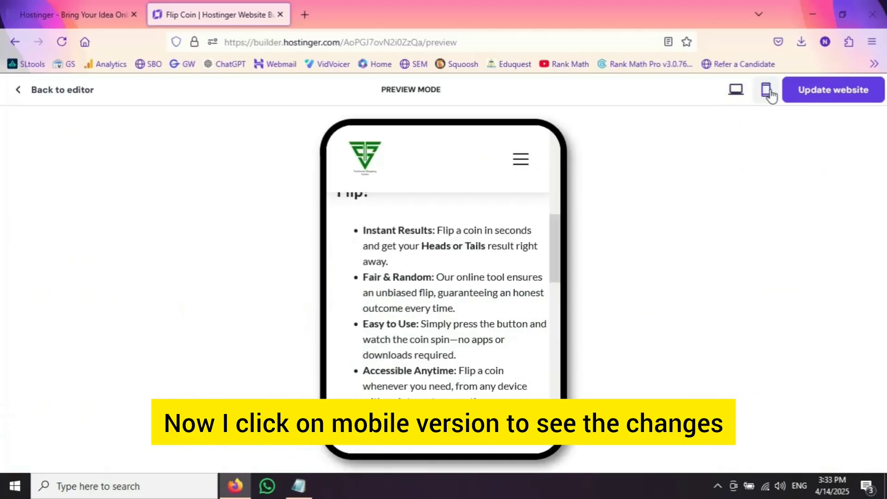
scroll(555, 230, "down", 8)
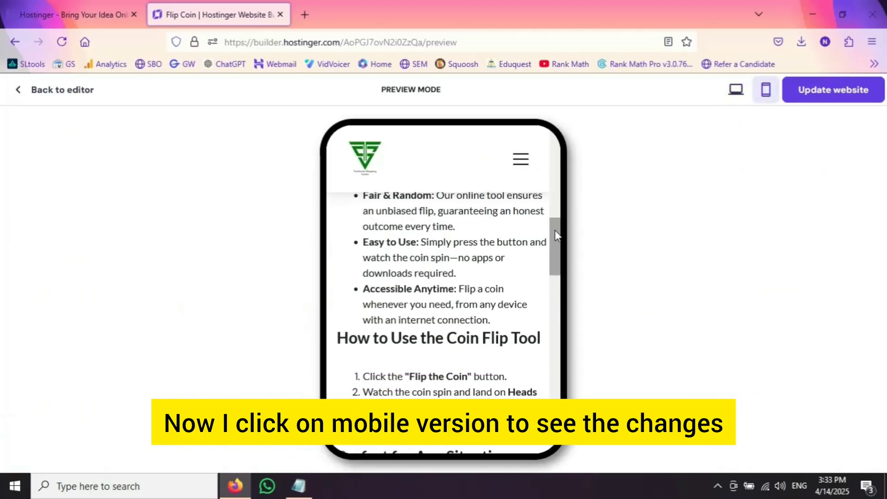
scroll(500, 305, "down", 6)
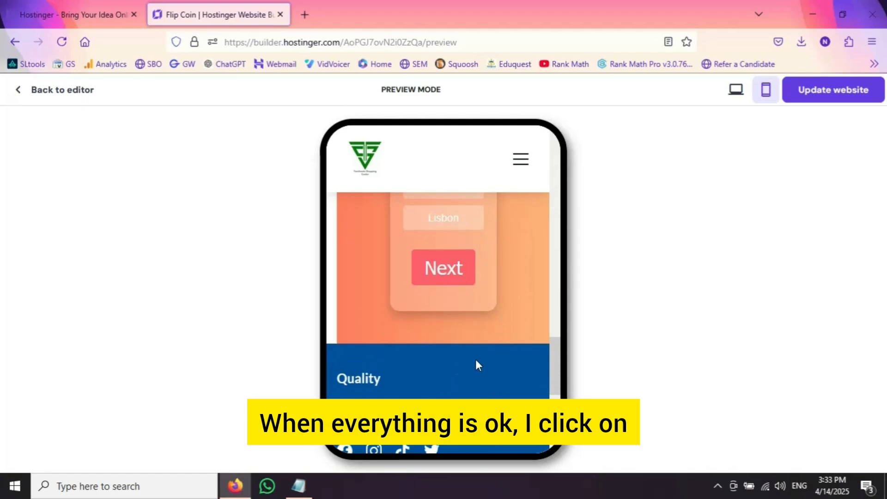
scroll(479, 358, "up", 5)
scroll(480, 360, "up", 10)
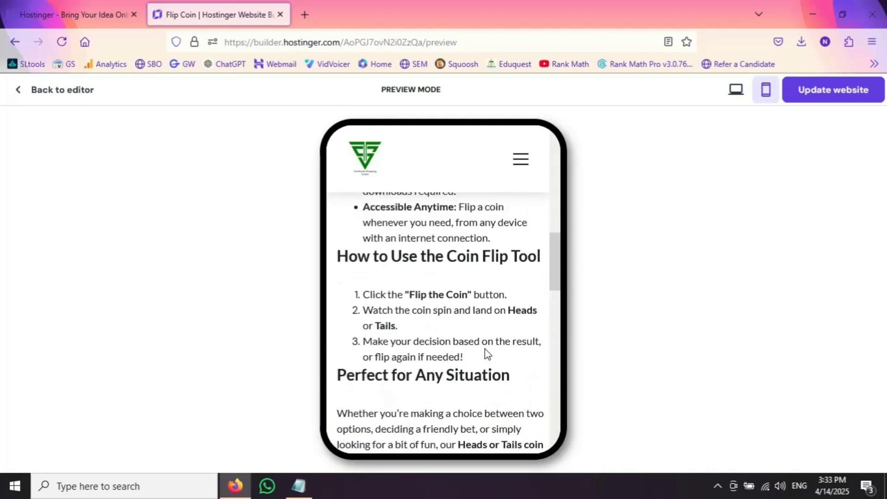
Step: Publish the website update and open the Flip Coin page on the live site
left_click(803, 98)
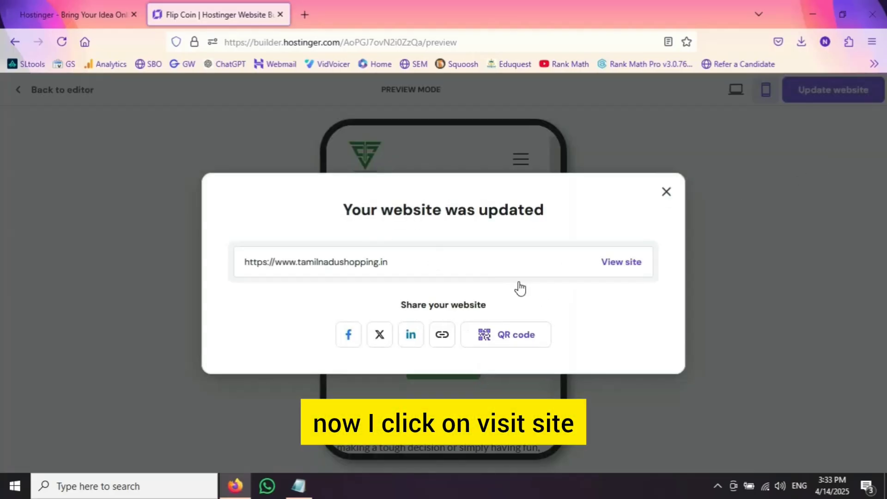
left_click(618, 262)
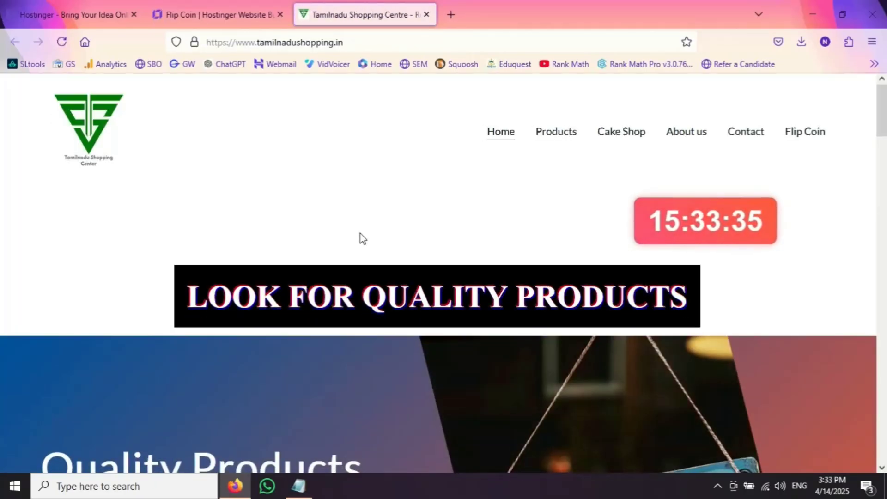
left_click(804, 137)
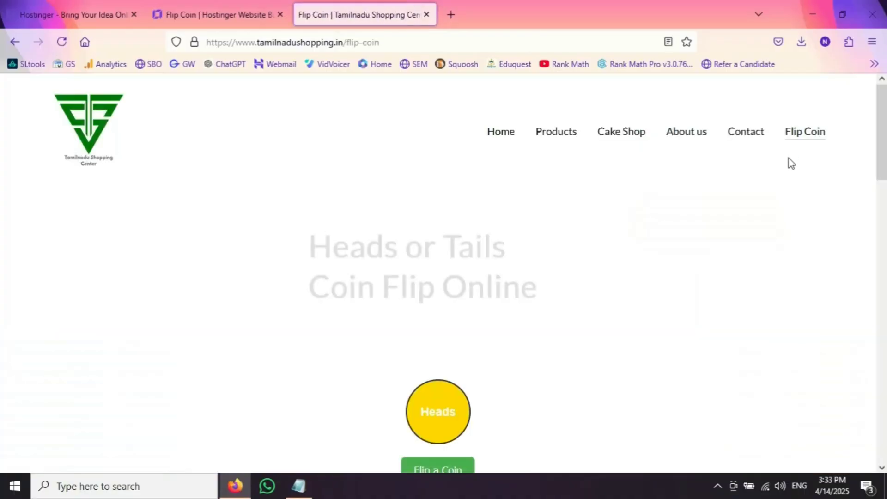
Step: Test the quiz on the live Flip Coin page by answering its first two questions with New Delhi and Jupiter
scroll(805, 192, "down", 5)
scroll(805, 195, "down", 10)
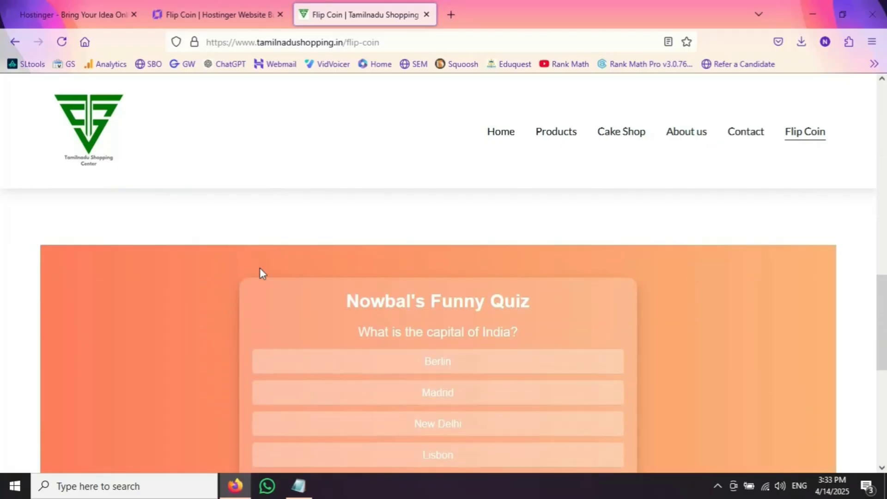
scroll(295, 277, "down", 6)
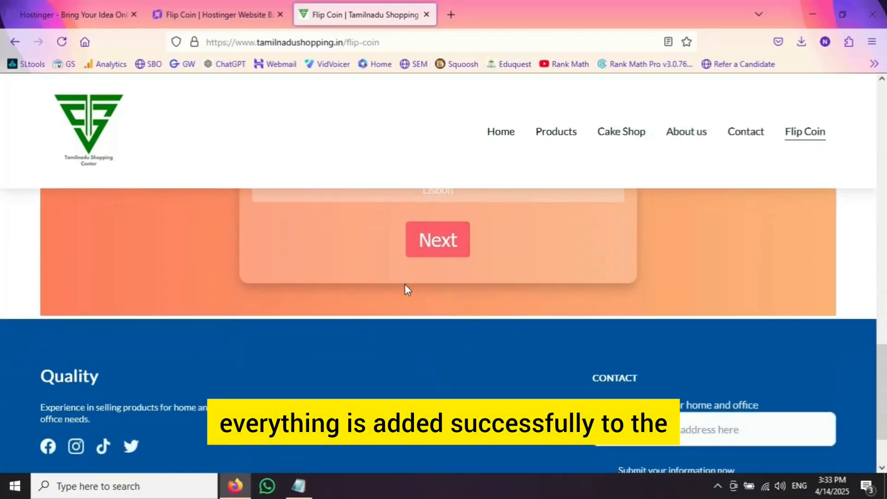
scroll(534, 293, "up", 4)
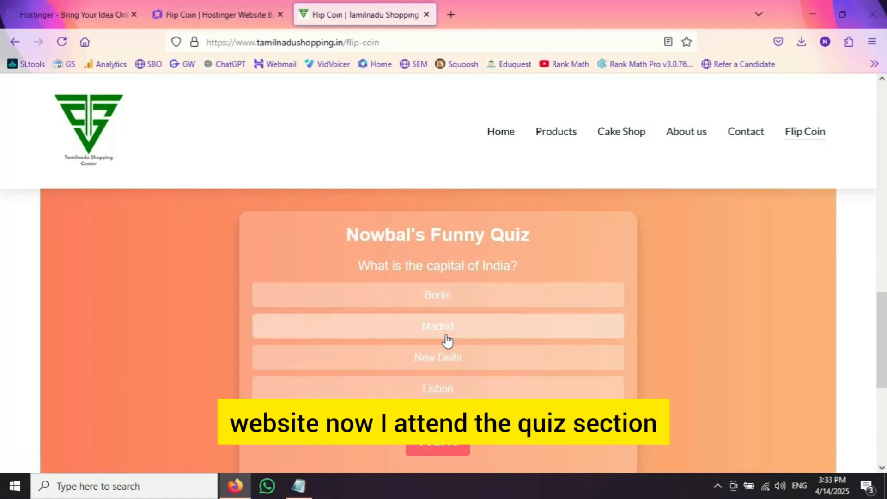
left_click(450, 368)
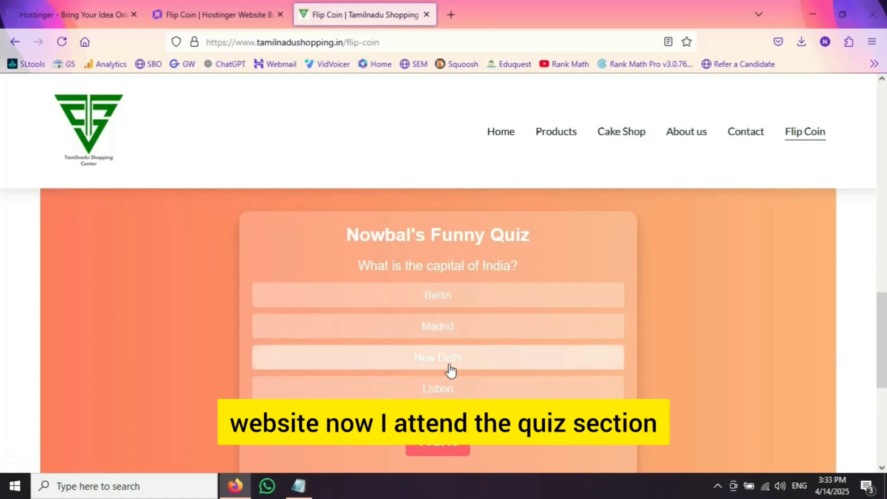
left_click(439, 448)
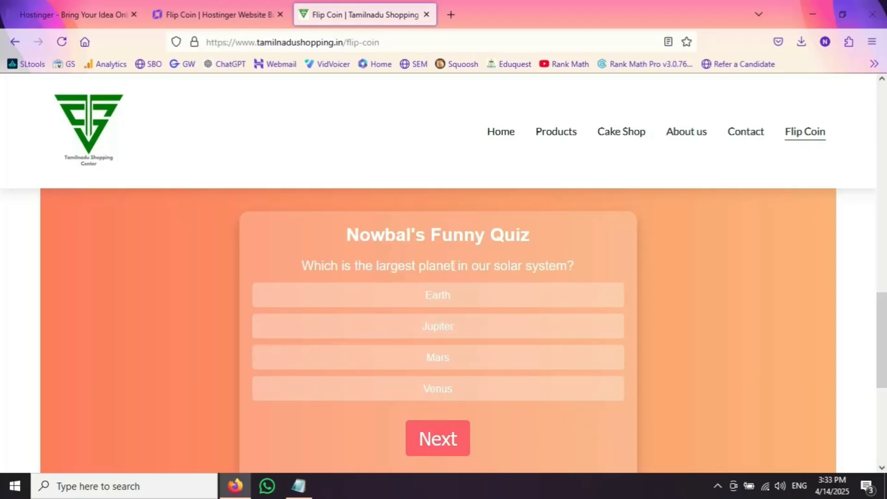
left_click(448, 331)
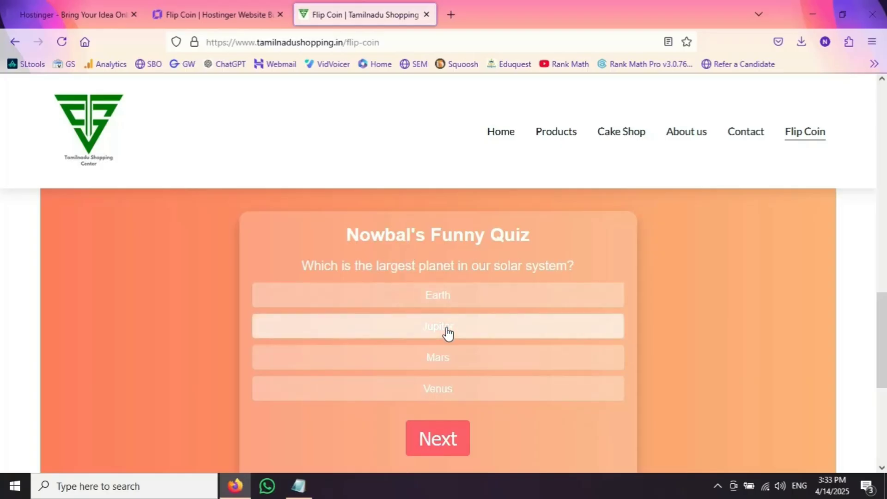
left_click(437, 441)
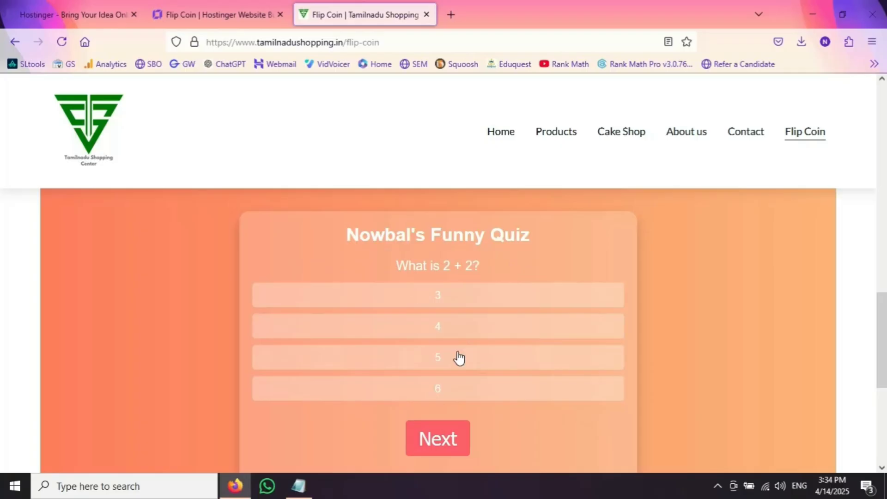
Step: Answer the last two quiz questions with 4 and White, and check the final score
left_click(462, 447)
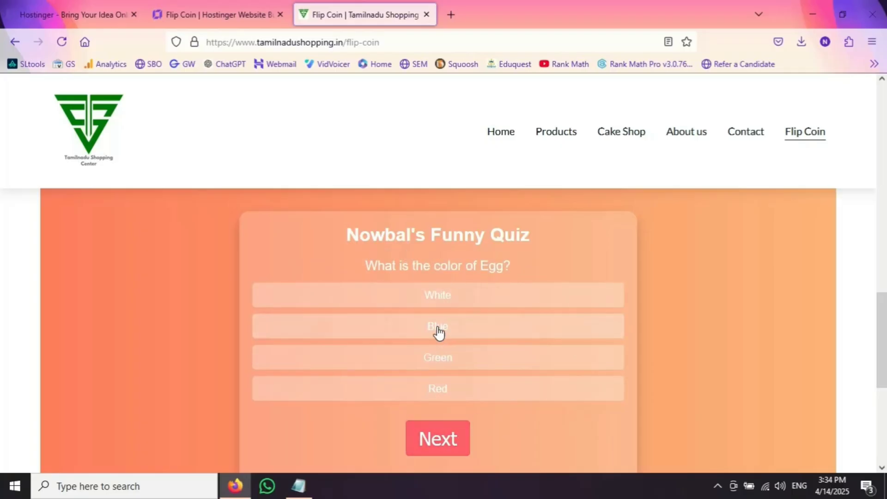
left_click(436, 302)
left_click(438, 437)
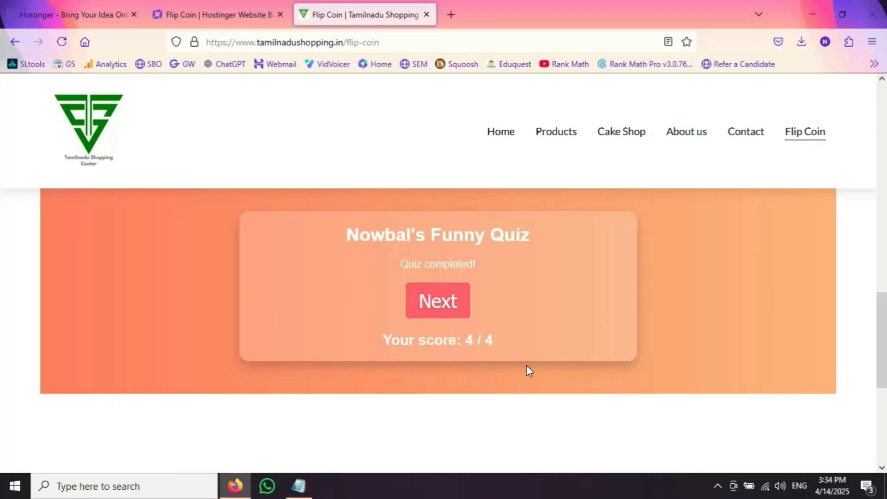
triple_click(517, 333)
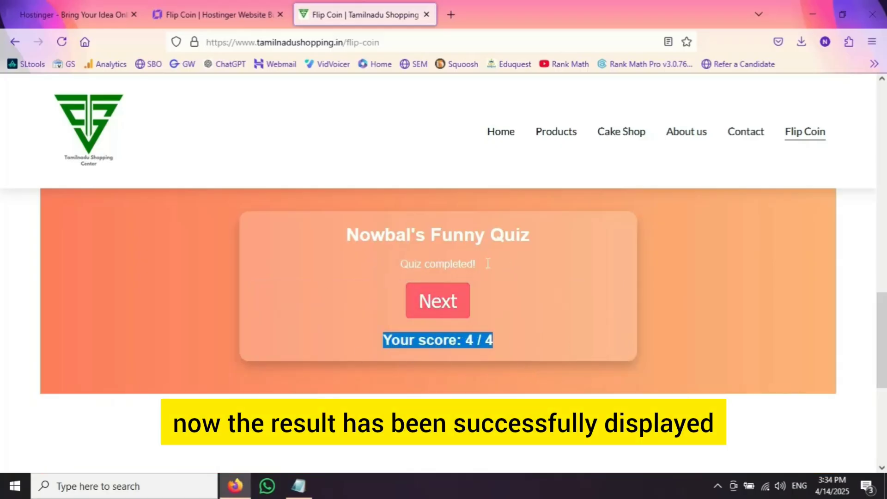
left_click(466, 377)
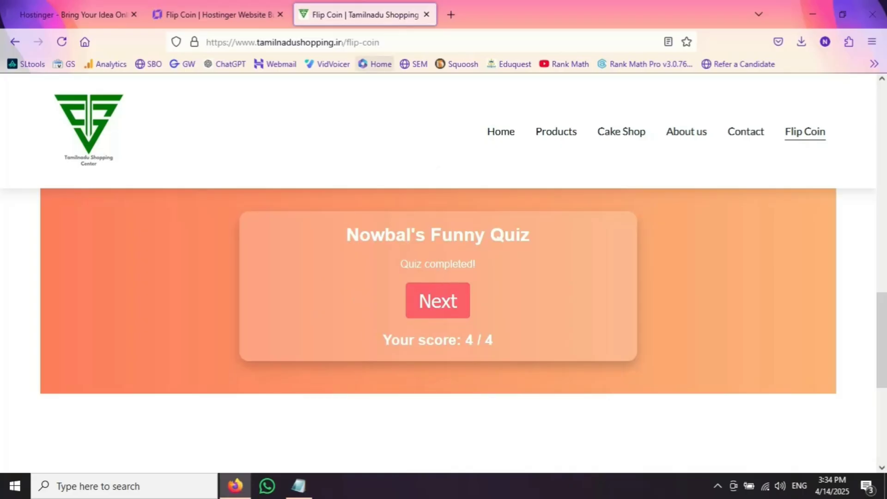
Step: Return to the builder, exit the preview in desktop view and open the embedded quiz's code for editing
left_click(248, 21)
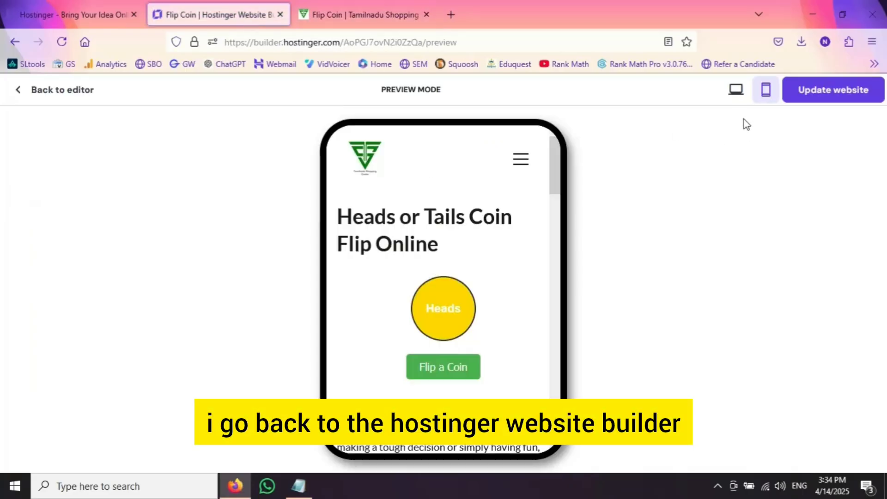
left_click(738, 88)
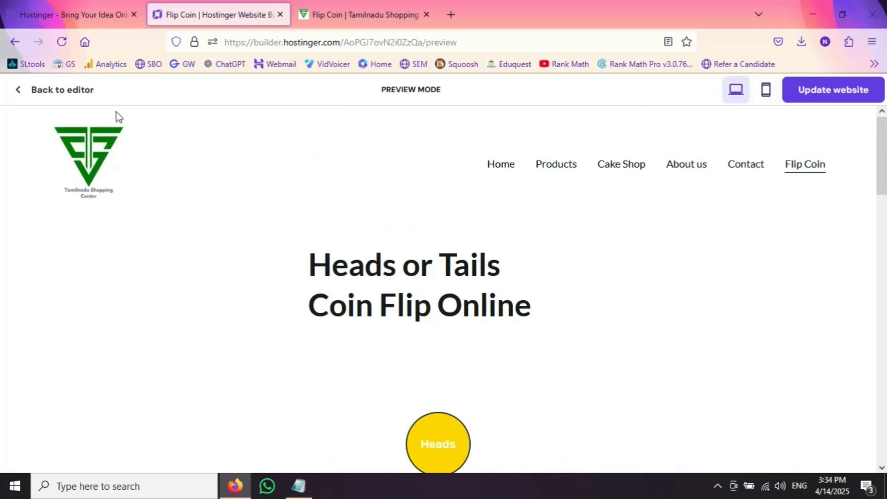
left_click(57, 92)
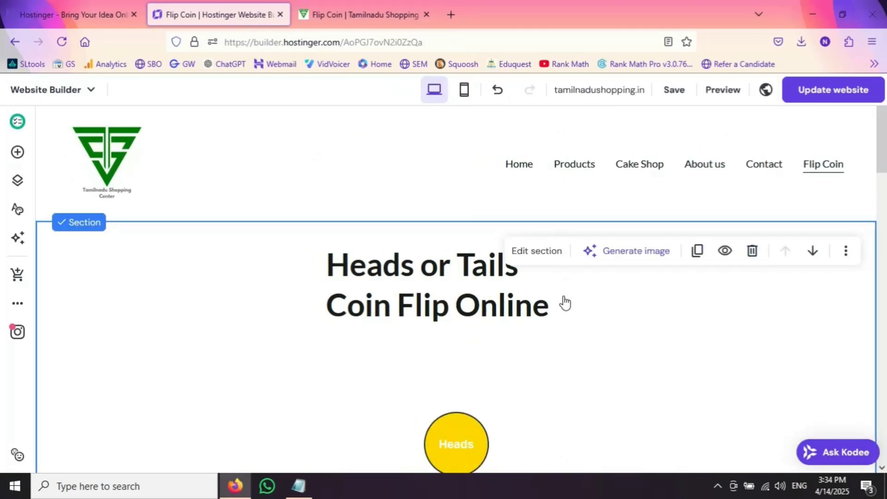
scroll(565, 303, "down", 15)
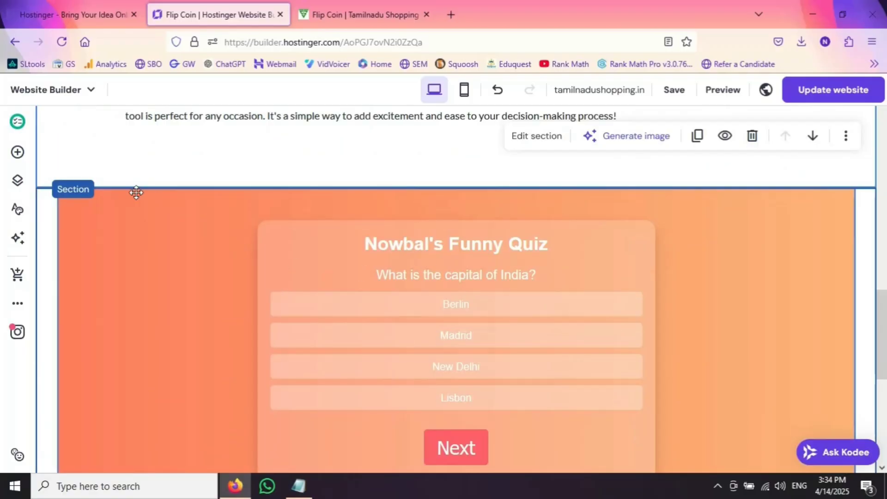
left_click(319, 262)
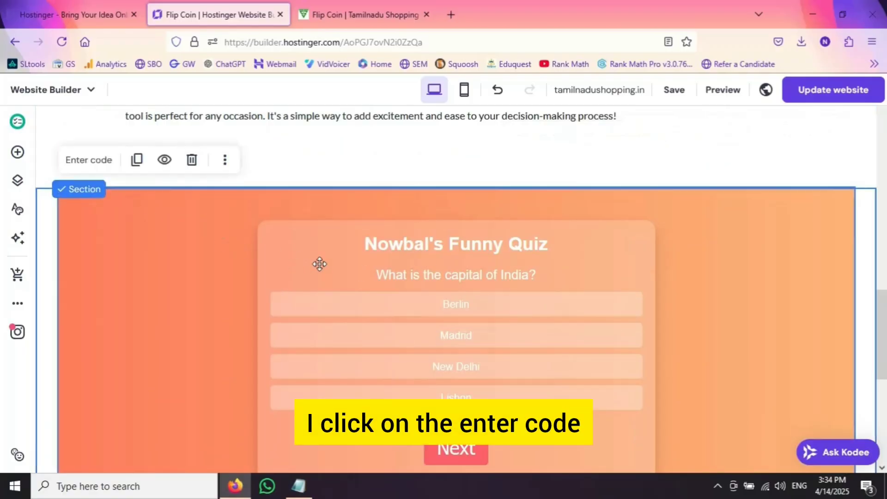
left_click(98, 164)
Step: Duplicate the Egg color question entry at the end of the quiz code's questions list, separated by a comma
scroll(679, 270, "up", 10)
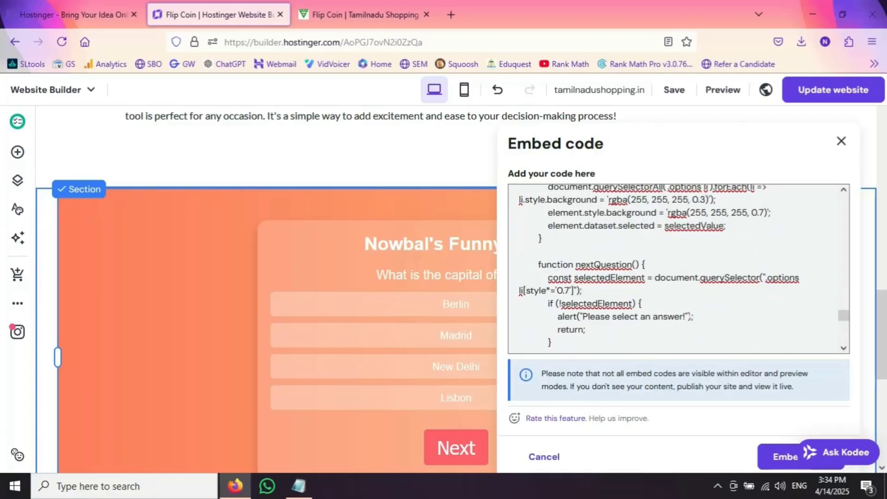
scroll(679, 270, "up", 8)
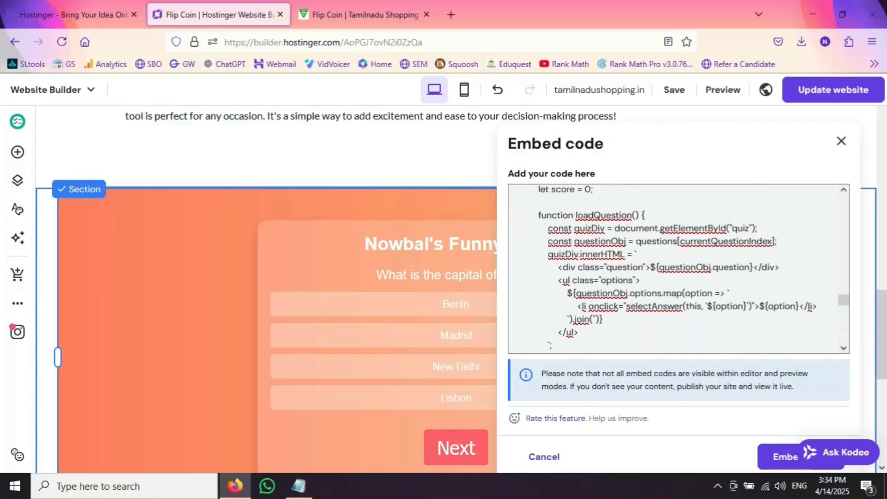
scroll(679, 268, "up", 5)
scroll(679, 267, "down", 2)
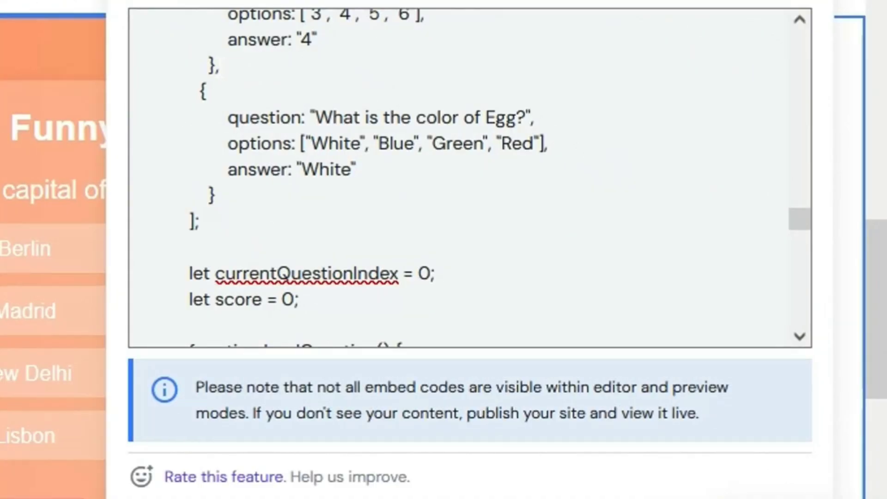
left_click_drag(245, 78, 418, 184)
key("ctrl+c")
right_click(279, 144)
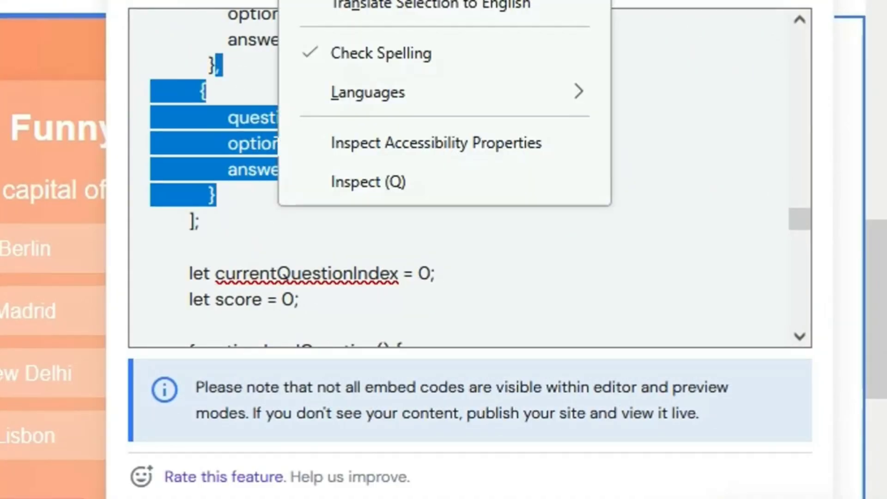
left_click(360, 1)
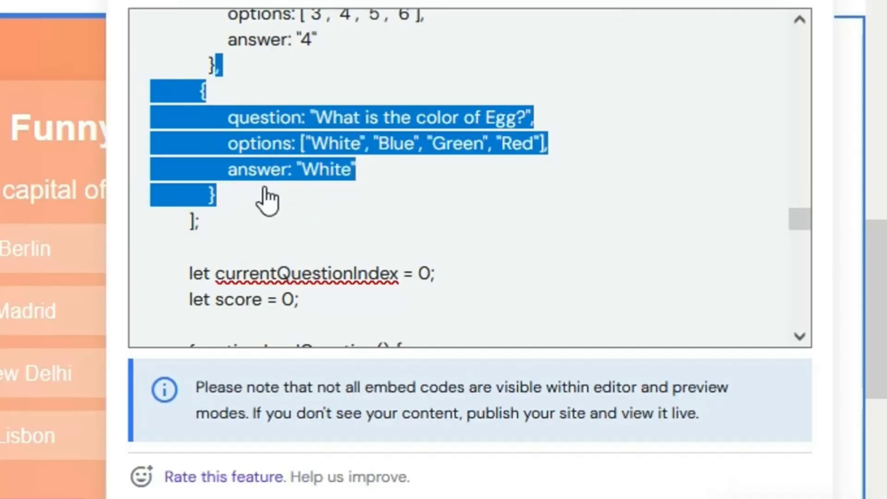
left_click(262, 199)
key("Return")
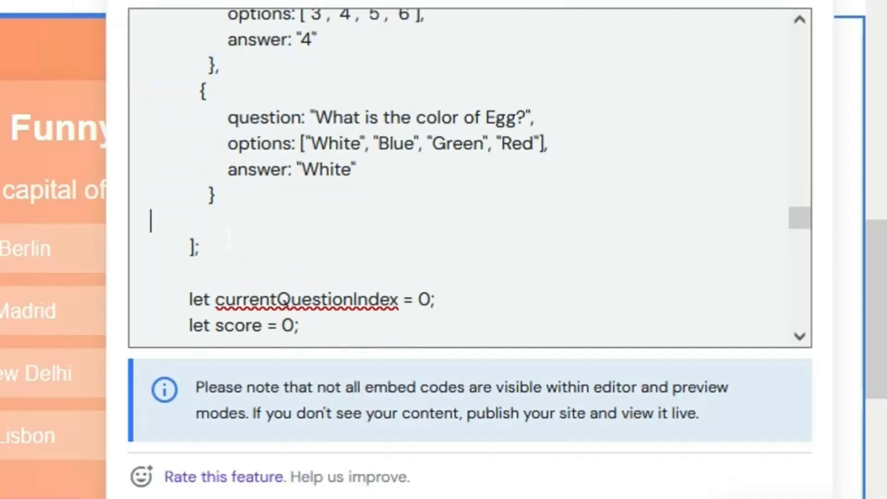
type(",")
key("ctrl+v")
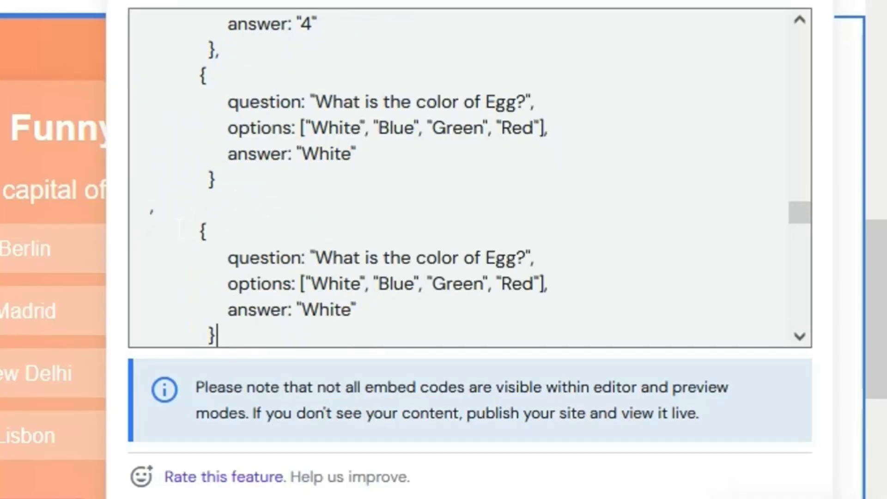
Step: Change the duplicated entry's question text to "What is the first letter of Note?"
scroll(179, 227, "down", 3)
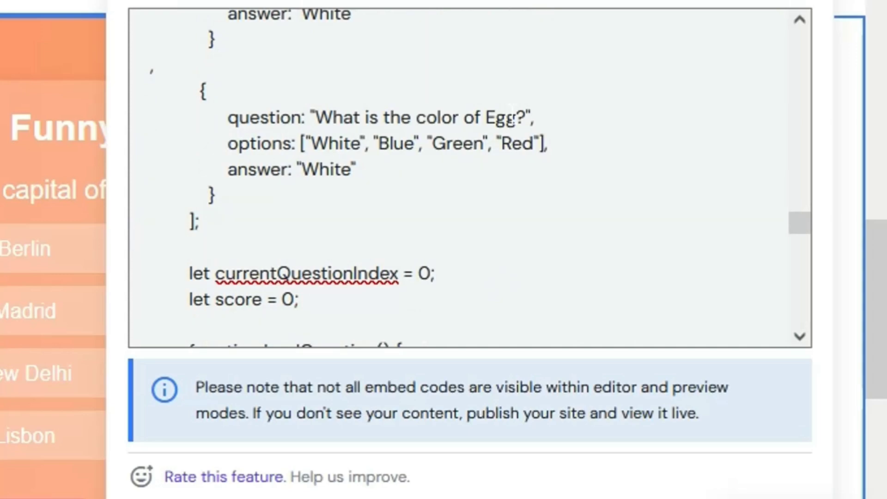
key("BackSpace")
key("BackSpace")
key("BackSpace")
key("BackSpace")
key("BackSpace")
key("BackSpace")
key("BackSpace")
key("BackSpace")
key("BackSpace")
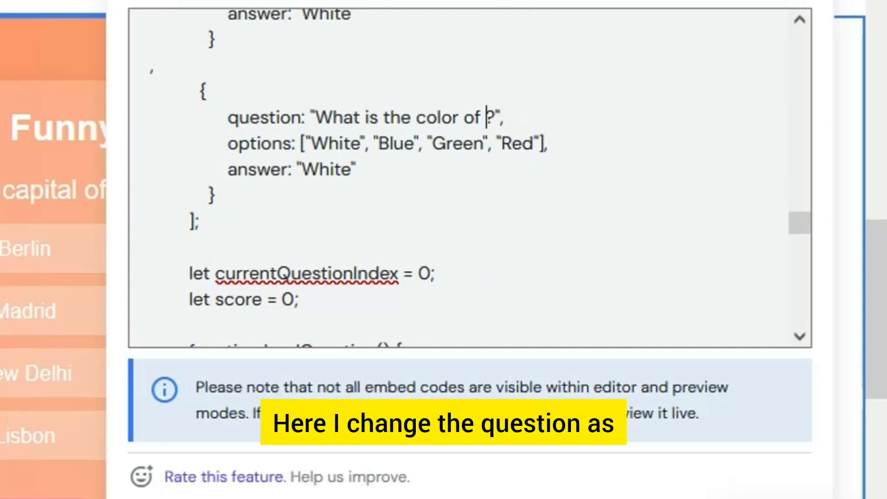
key("BackSpace")
key("BackSpace")
key("BackSpace")
key("BackSpace")
key("BackSpace")
key("BackSpace")
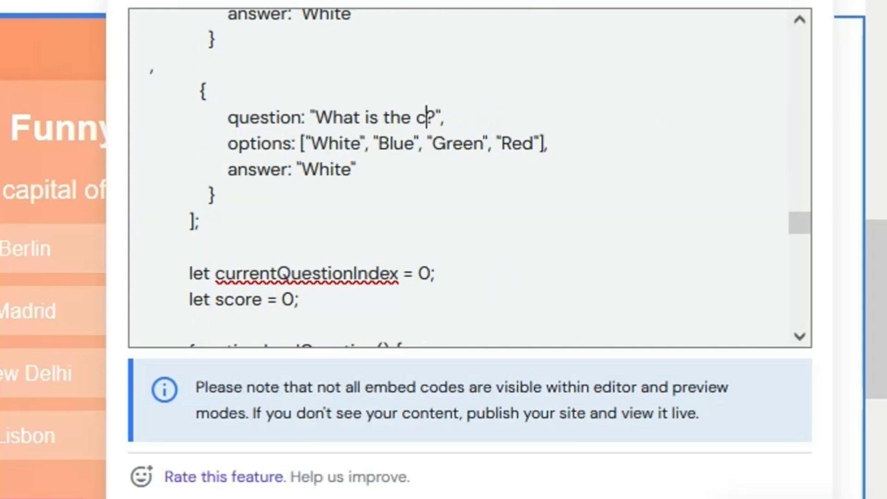
key("BackSpace")
key("BackSpace")
key("BackSpace")
key("BackSpace")
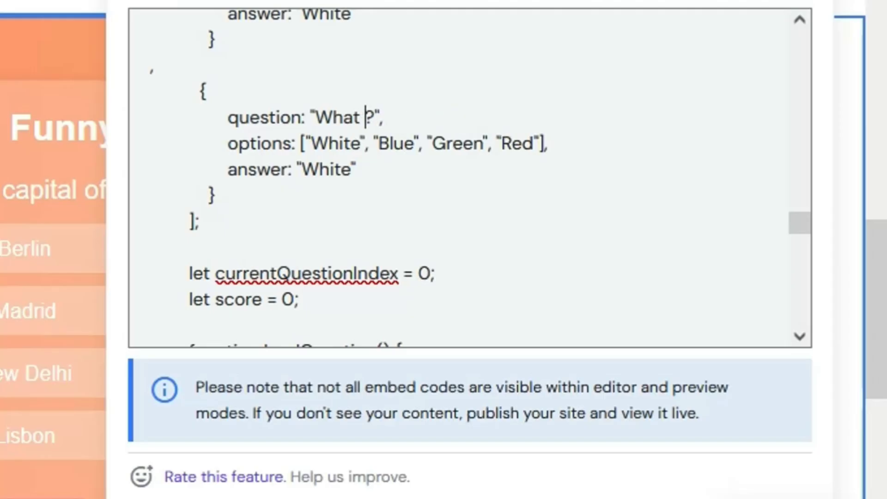
type("s")
key("BackSpace")
key("BackSpace")
type("is ")
type("the ")
type("first le")
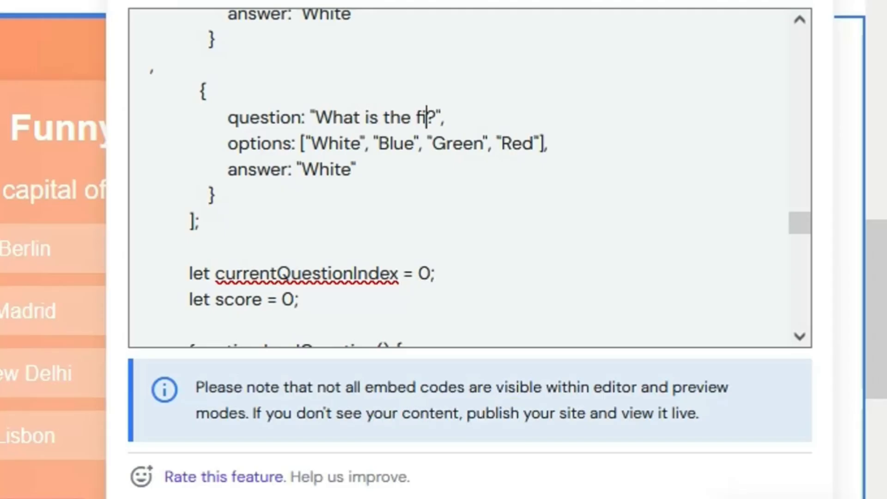
type("tter o")
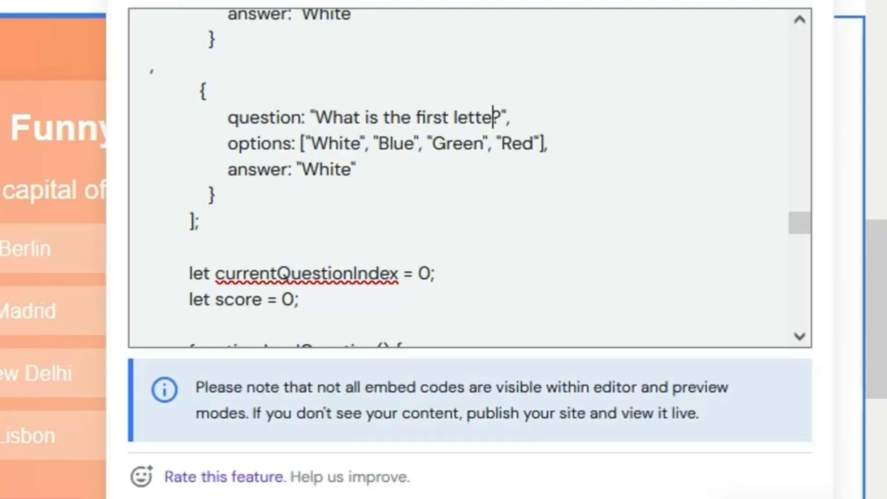
type("f No")
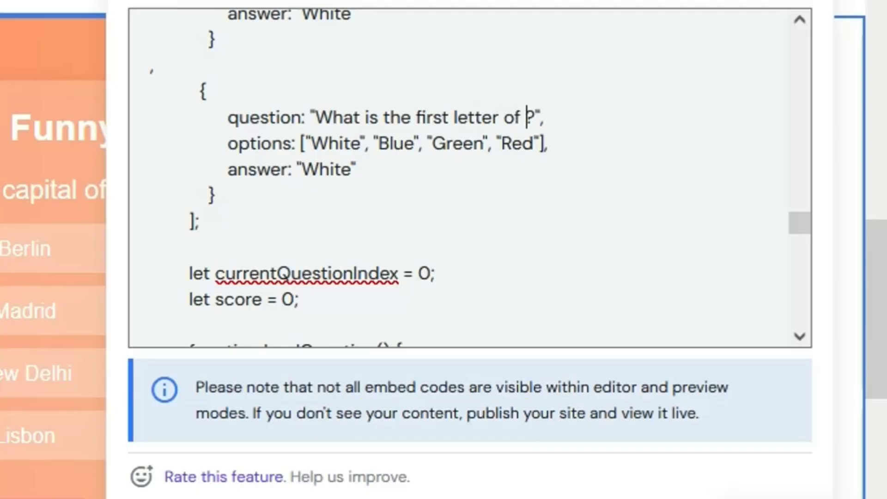
type("te")
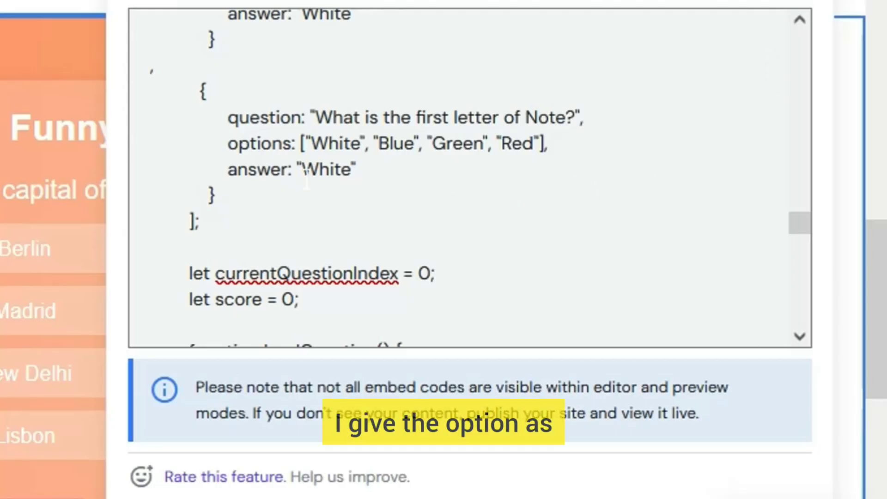
Step: Replace the first option of the new Note question, White, with "N" in the quiz code
left_click(361, 143)
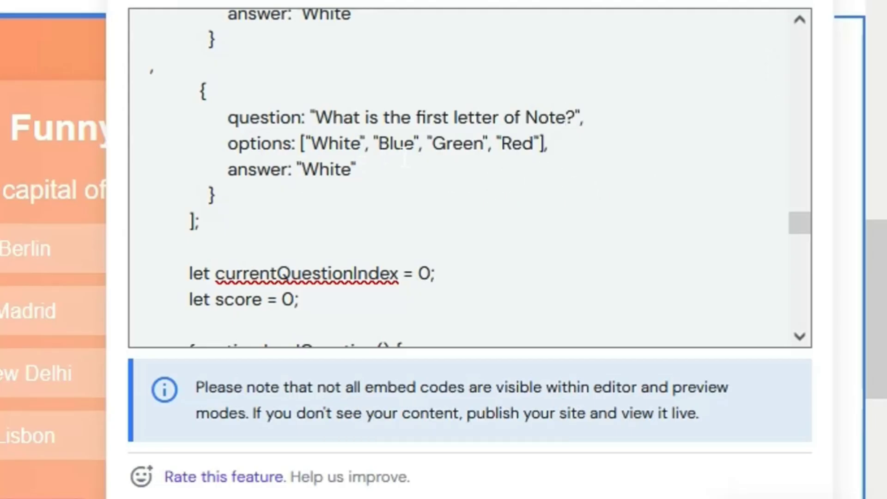
key("BackSpace")
key("BackSpace")
key("BackSpace")
key("BackSpace")
key("BackSpace")
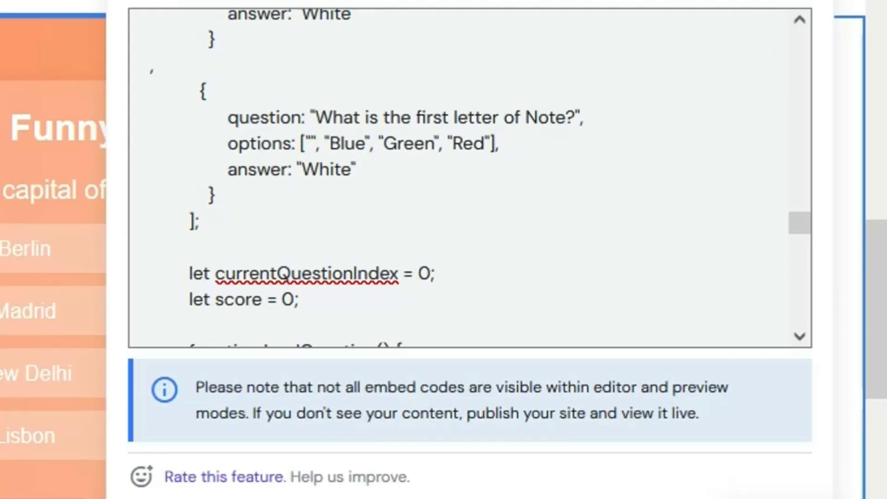
type("N")
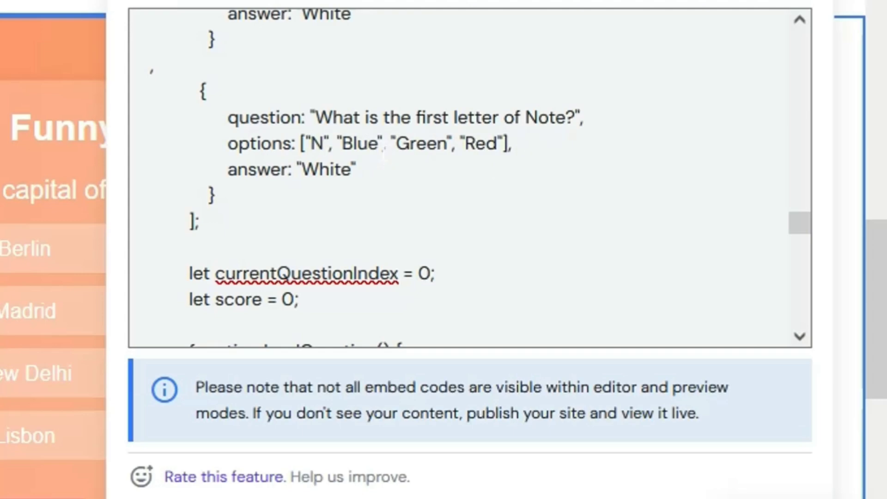
Step: Replace the Note question's second option, Blue, with "O"
left_click(382, 144)
key("BackSpace")
key("BackSpace")
key("BackSpace")
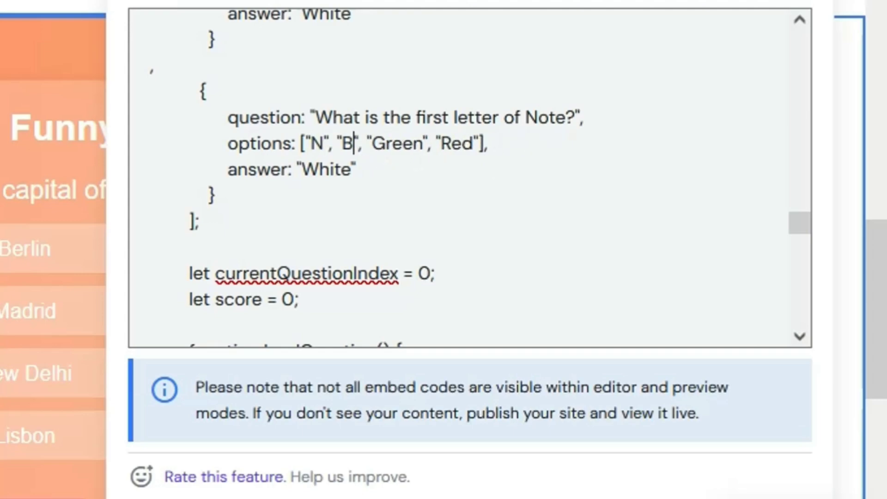
key("BackSpace")
type("O")
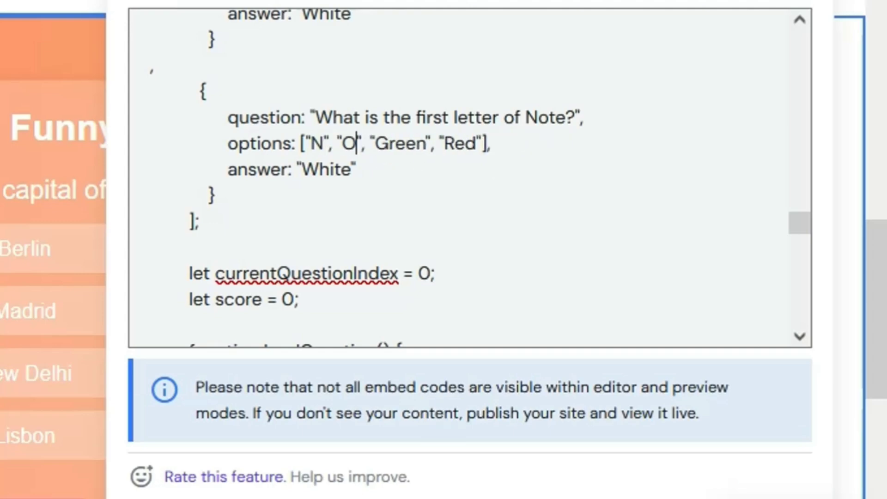
Step: Replace the Note question's third option, Green, with "T"
left_click(427, 163)
left_click(427, 145)
key("BackSpace")
key("BackSpace")
key("BackSpace")
key("BackSpace")
key("BackSpace")
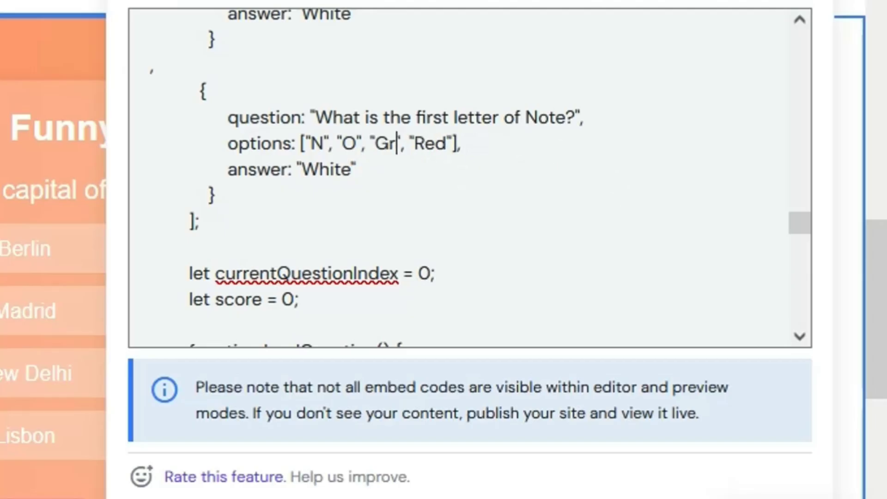
type("T")
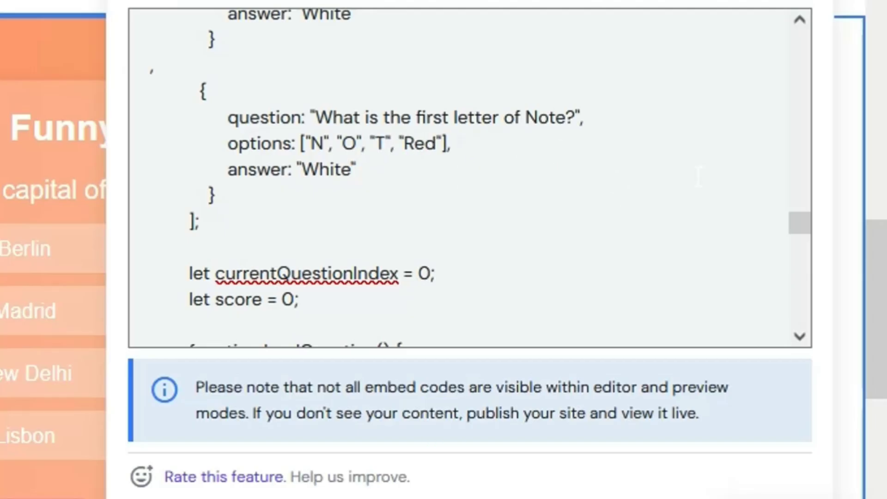
Step: Replace the Note question's fourth option, Red, with "E"
key("Right")
key("Right")
key("Right")
key("Right")
key("Right")
key("Right")
key("Right")
key("BackSpace")
key("BackSpace")
key("BackSpace")
type("E")
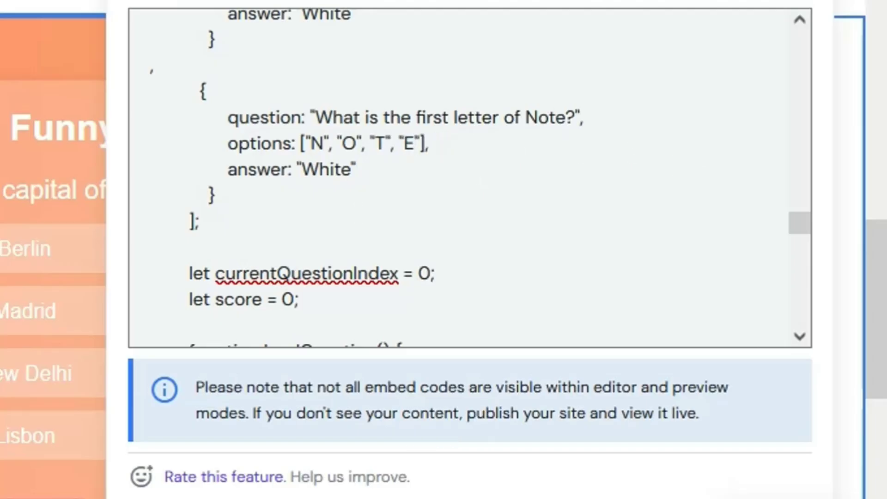
Step: Set the Note question's correct answer to "N"
left_click(351, 169)
key("BackSpace")
key("BackSpace")
key("BackSpace")
key("BackSpace")
key("BackSpace")
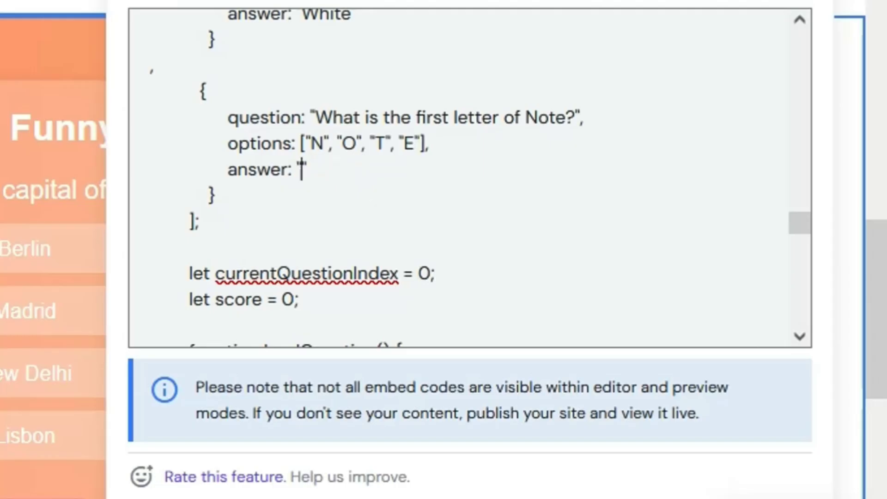
type("N")
Step: Move the separating comma directly behind the preceding entry's closing brace and embed the updated quiz code
left_click_drag(158, 72, 148, 71)
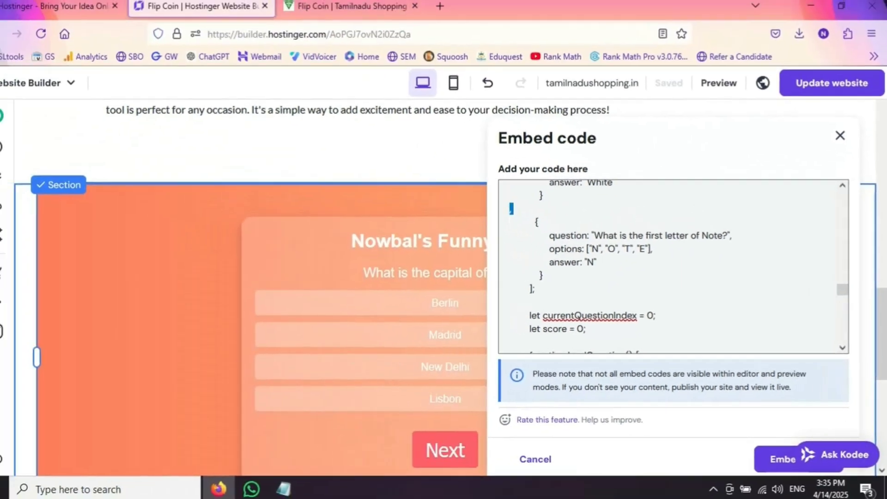
left_click(509, 222)
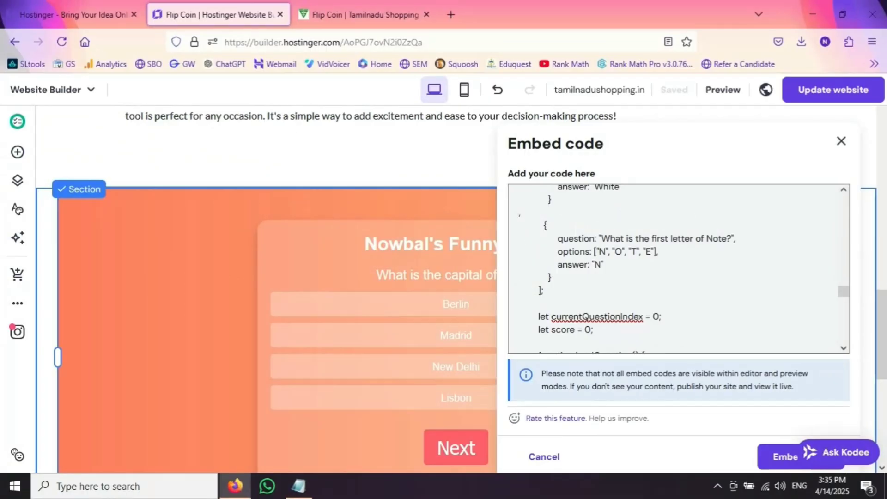
key("BackSpace")
key("BackSpace")
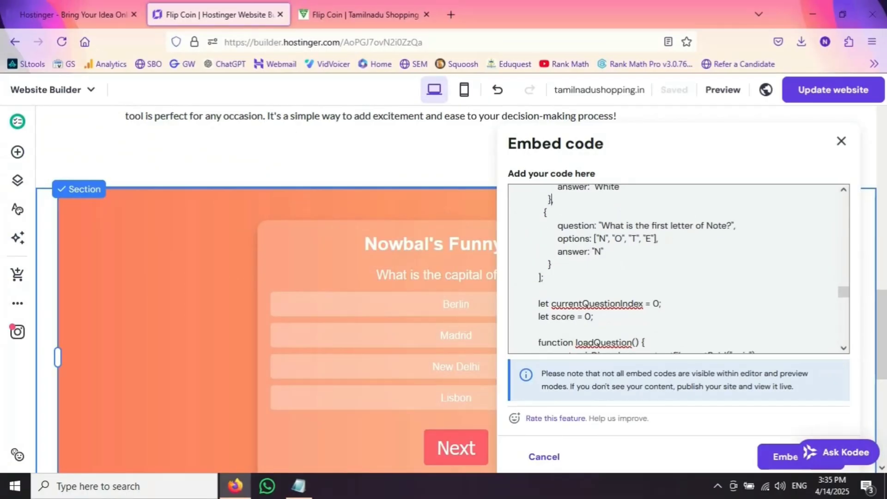
left_click(785, 456)
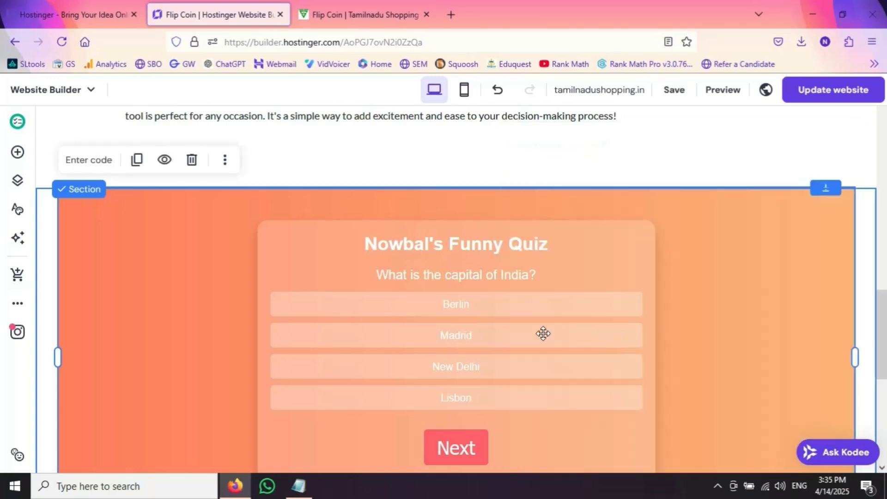
Step: Publish the website update, then visit the live site and close the old live Flip Coin page
left_click(839, 90)
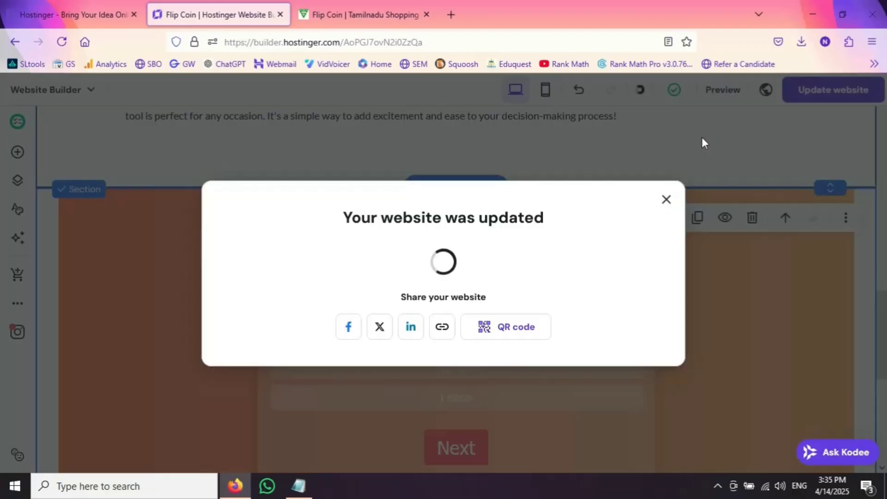
left_click(607, 263)
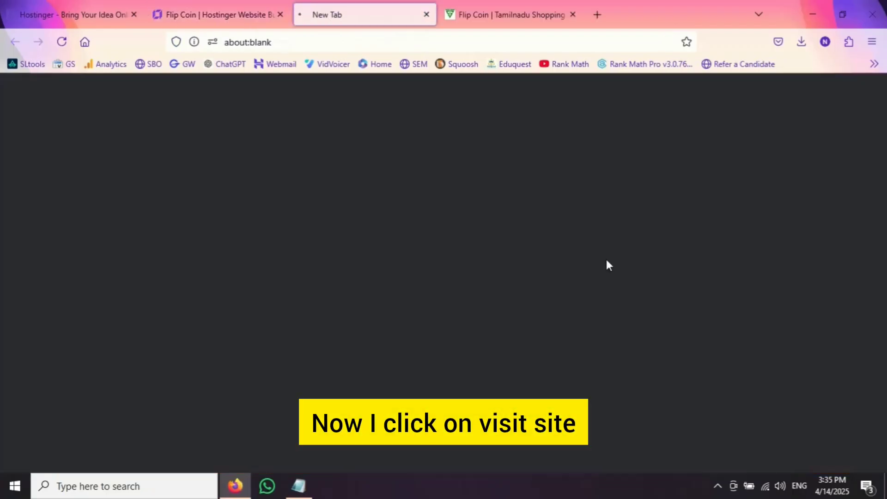
left_click(573, 13)
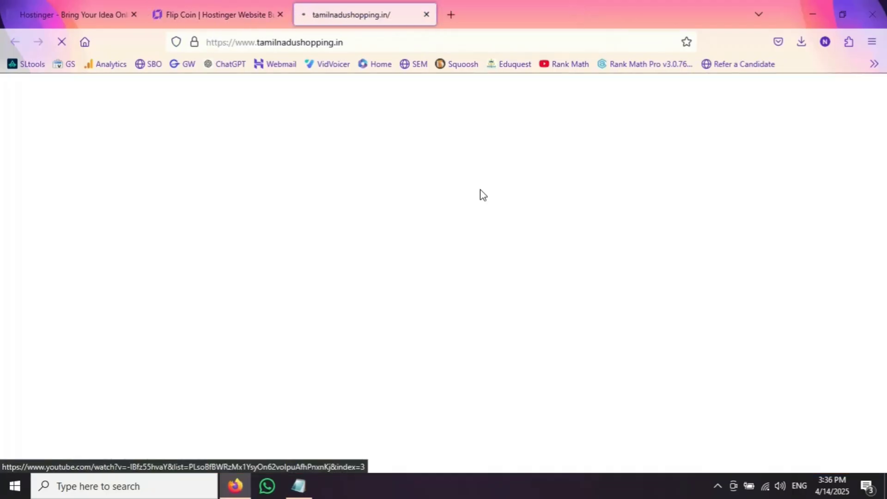